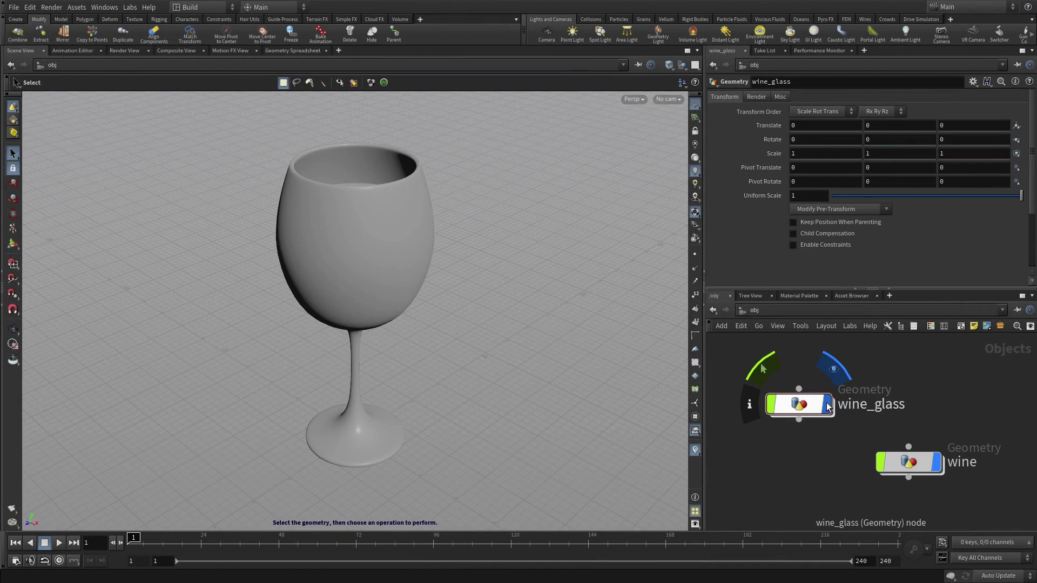
Hide wine_glass and wine from the viewport and start creating a new Sphere.
left_click(828, 404)
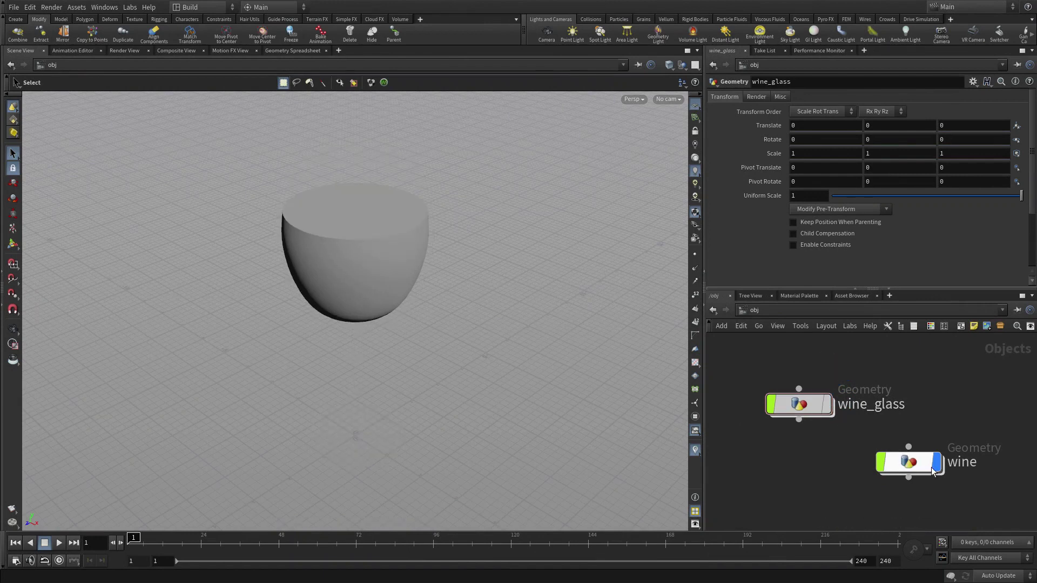
left_click(933, 465)
key("c")
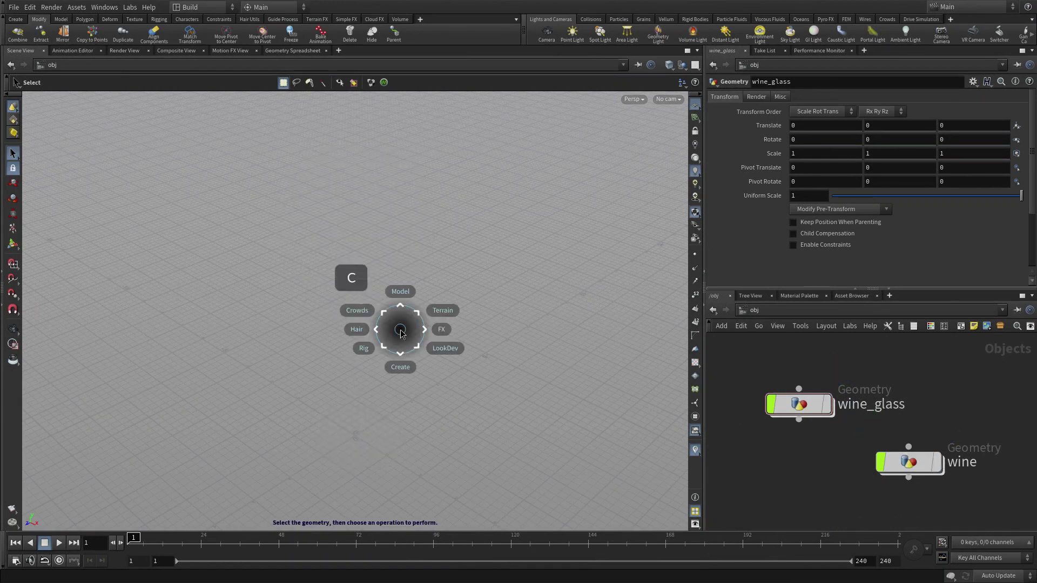
left_click(400, 366)
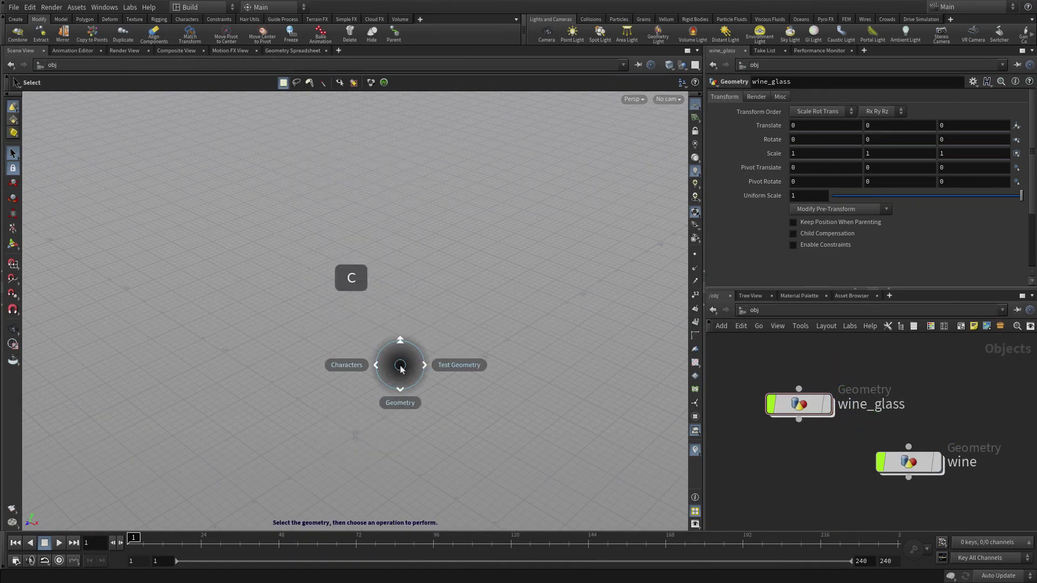
left_click(400, 402)
left_click(426, 393)
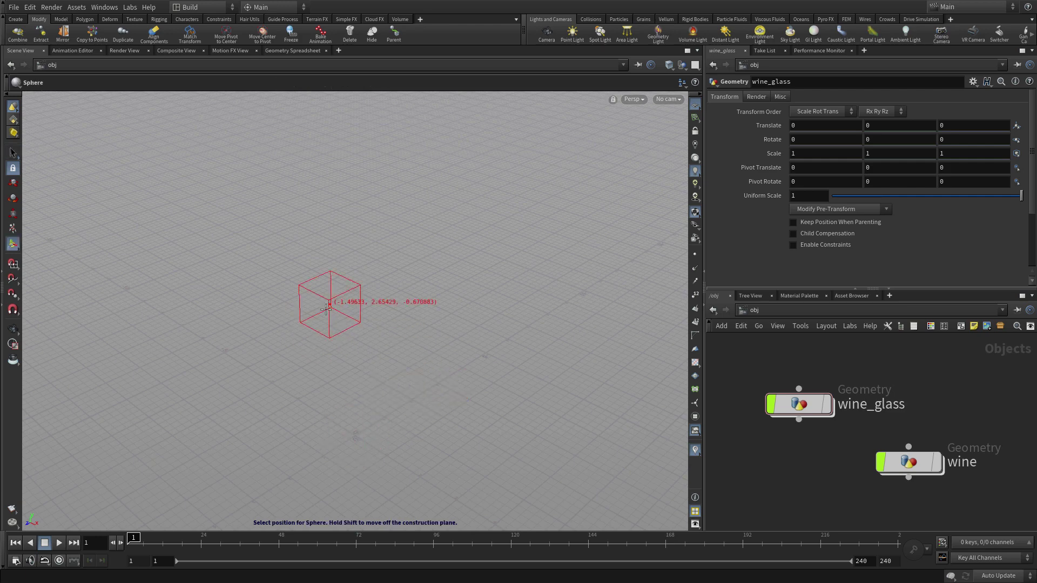
Place the sphere, dive into sphere_object1 and orient the sphere along the X axis.
key("Return")
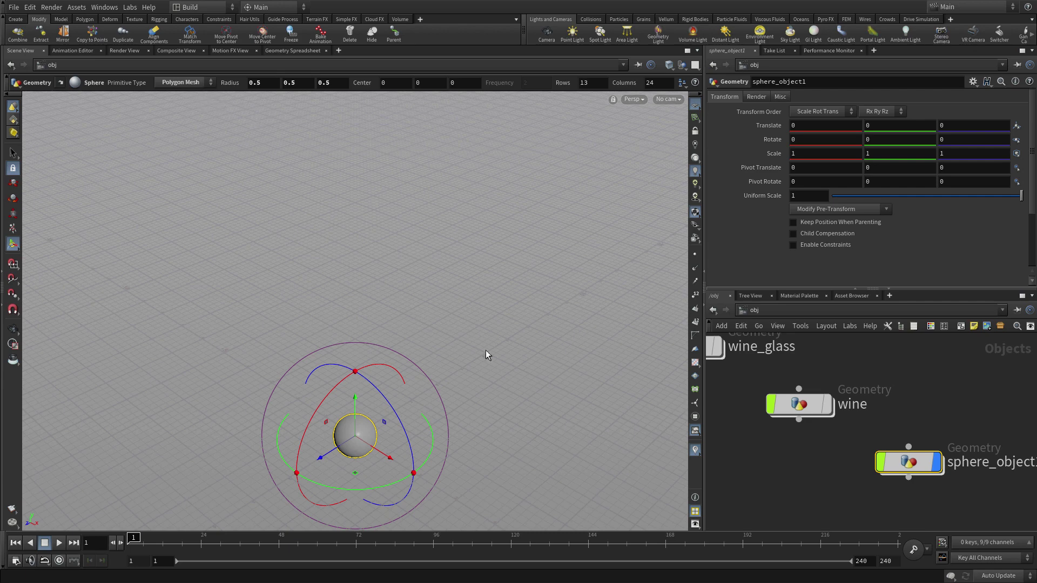
double_click(908, 461)
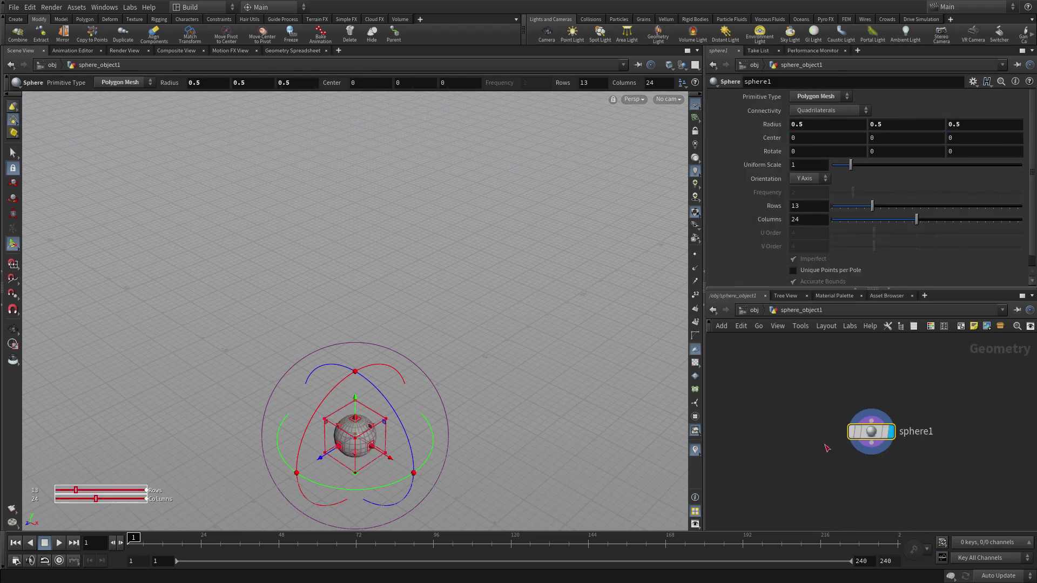
key("h")
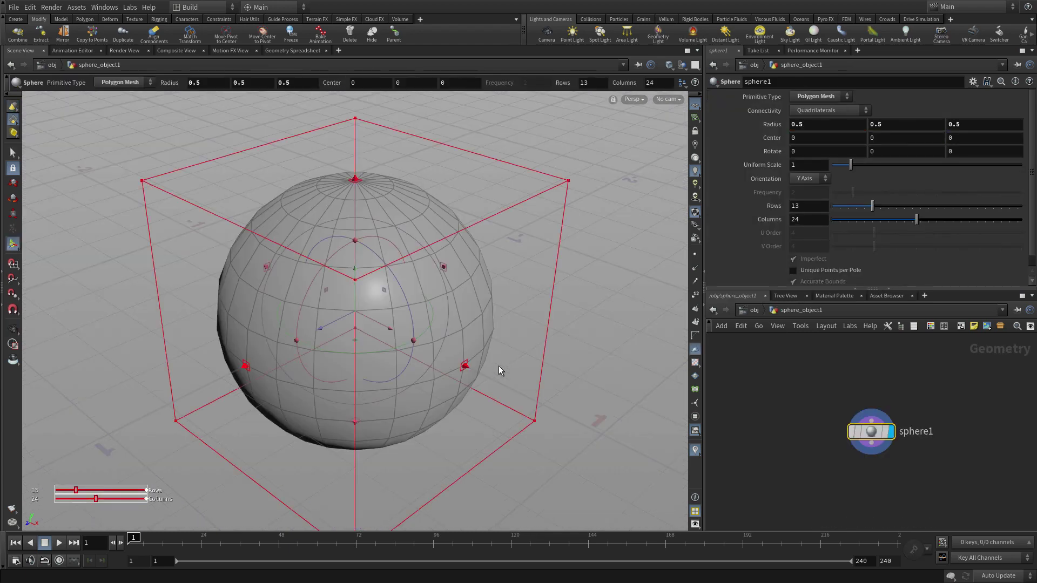
left_click(805, 179)
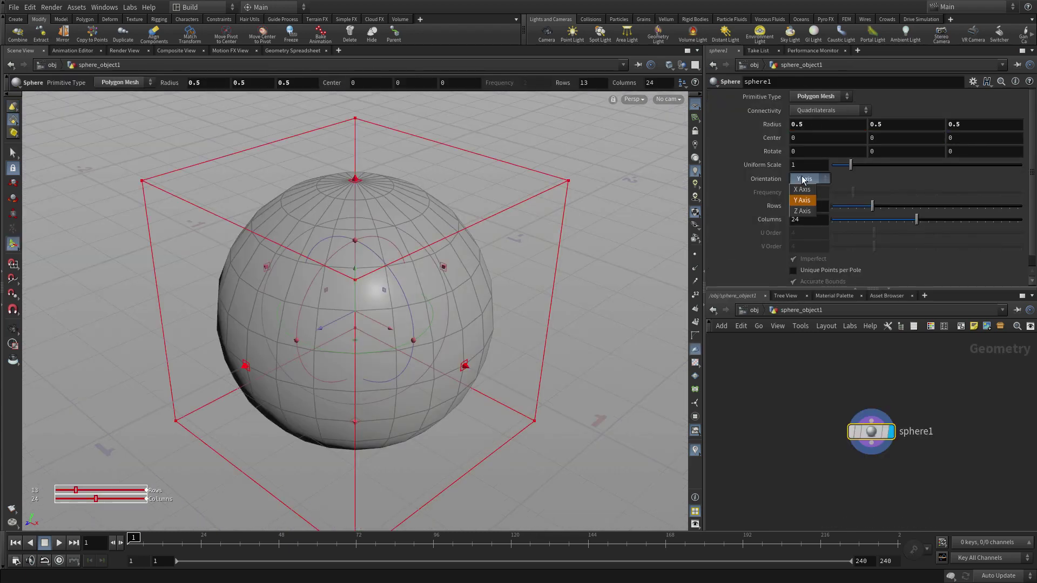
left_click(801, 189)
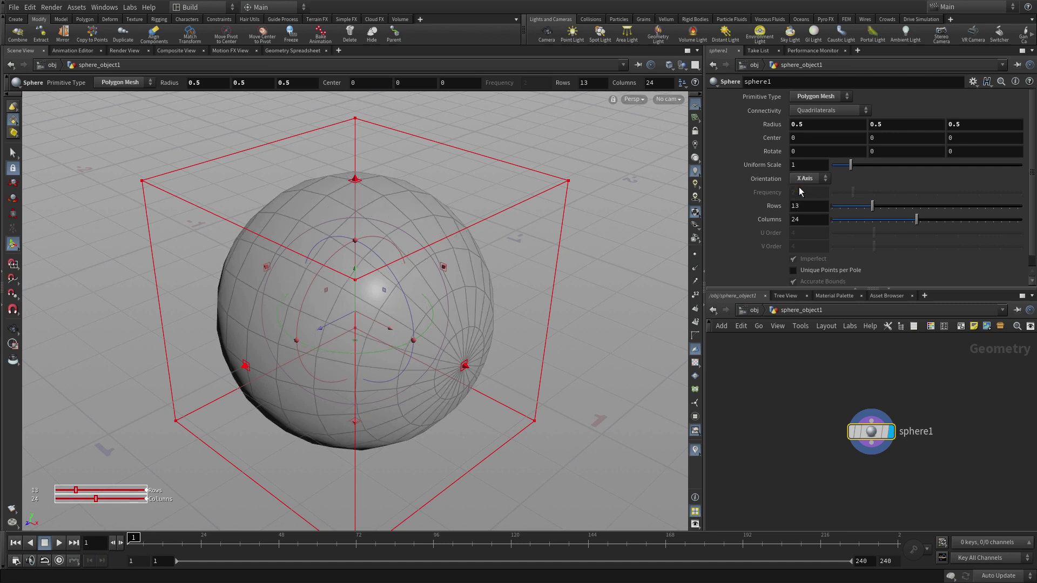
Set the sphere's radius to 0.2, 0.125, 0.125.
left_click(806, 125)
key("BackSpace")
type("2")
key("Tab")
type("0.125")
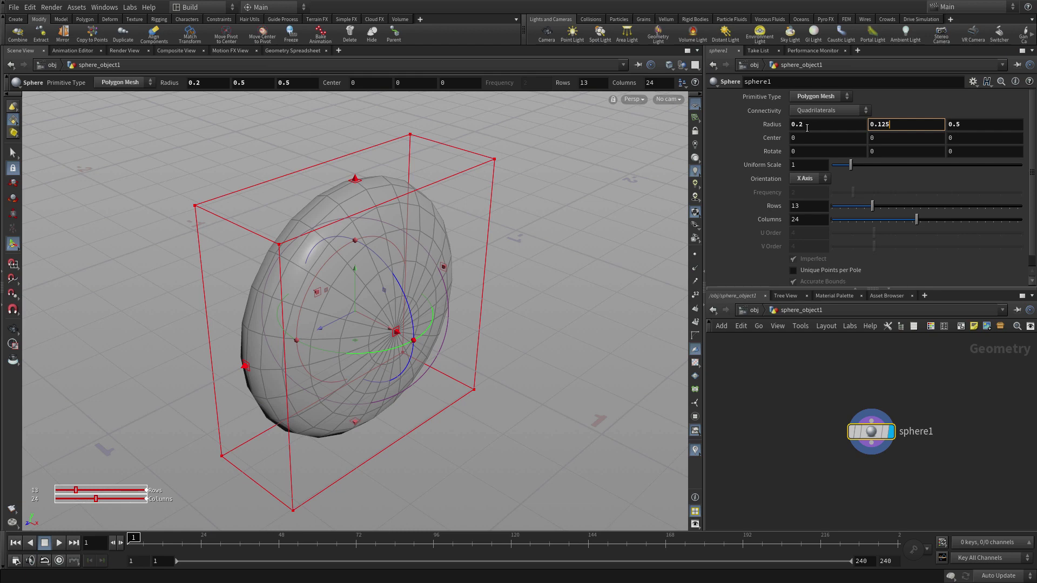
key("Tab")
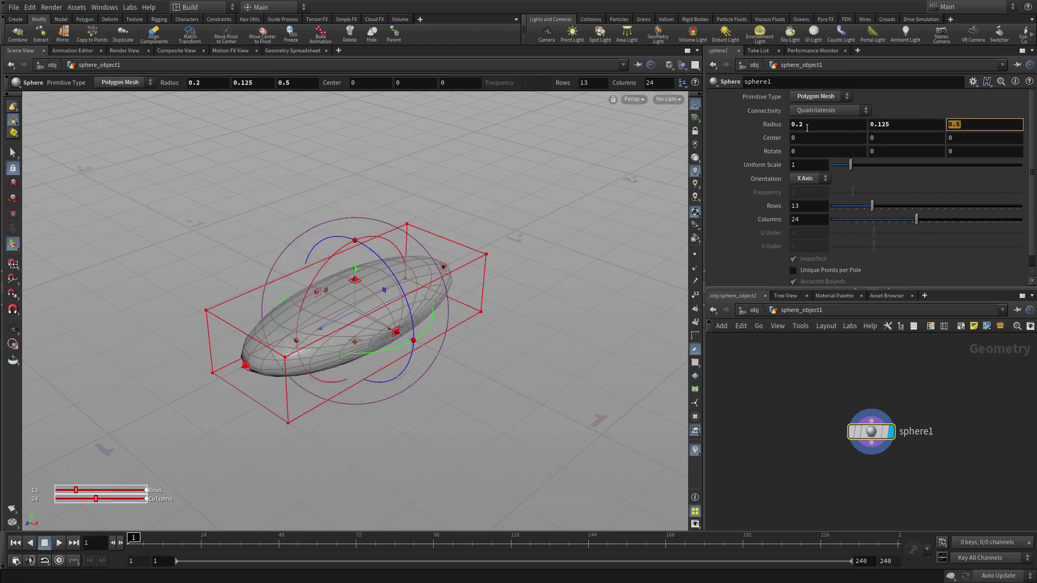
type("0.125")
key("Return")
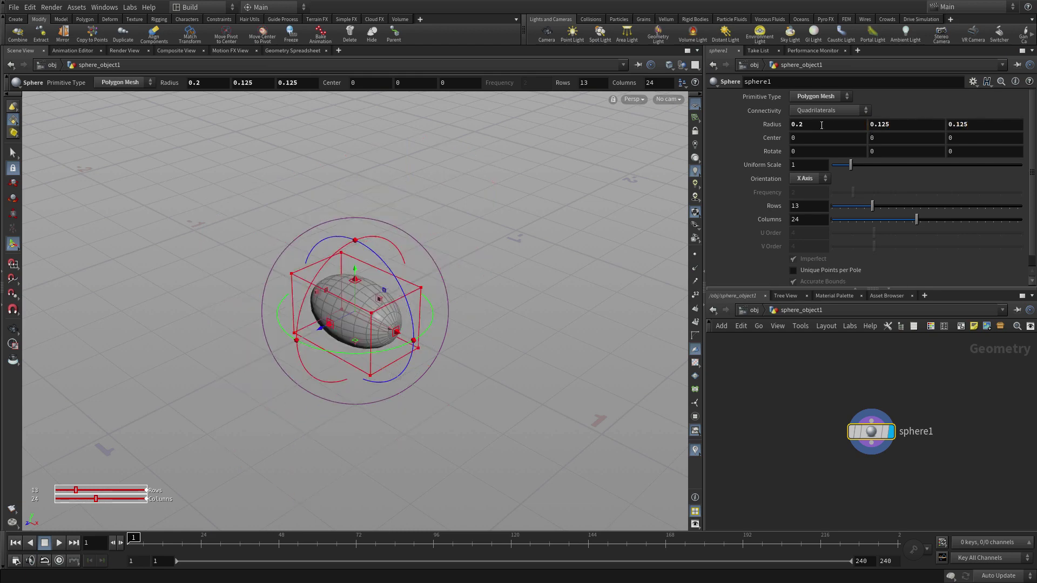
Set the sphere's Columns to 12 and frame the egg close up.
double_click(799, 220)
type("12")
key("Return")
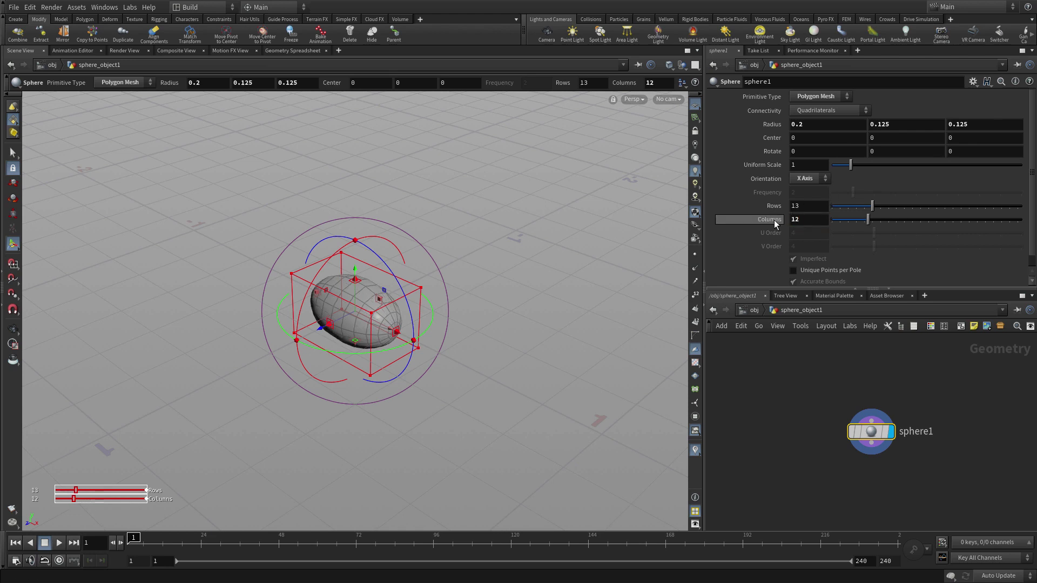
key("f")
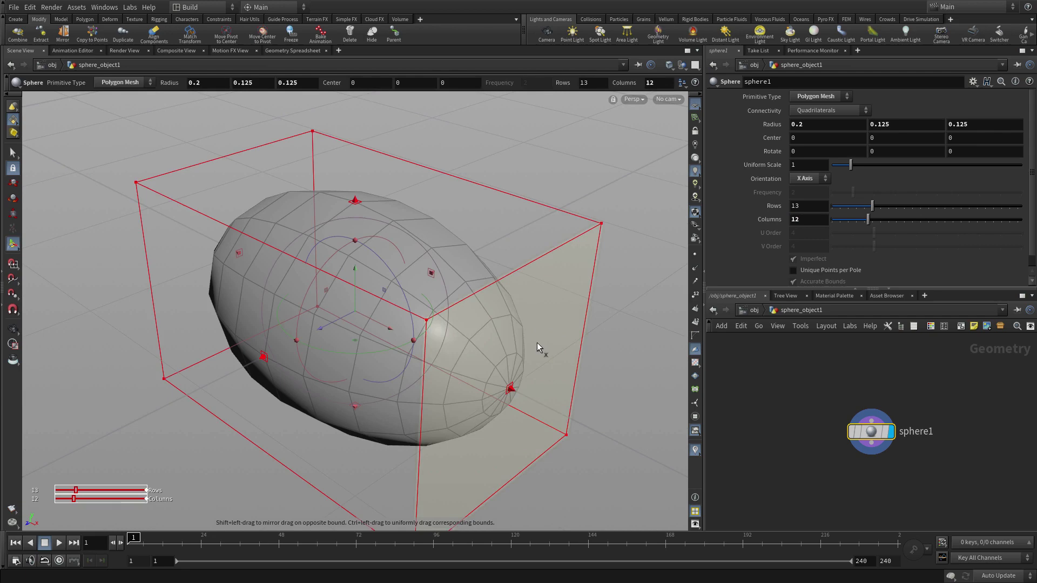
key("Escape")
Select the whole egg and add a Clip node after sphere1.
left_click_drag(551, 324, 520, 335)
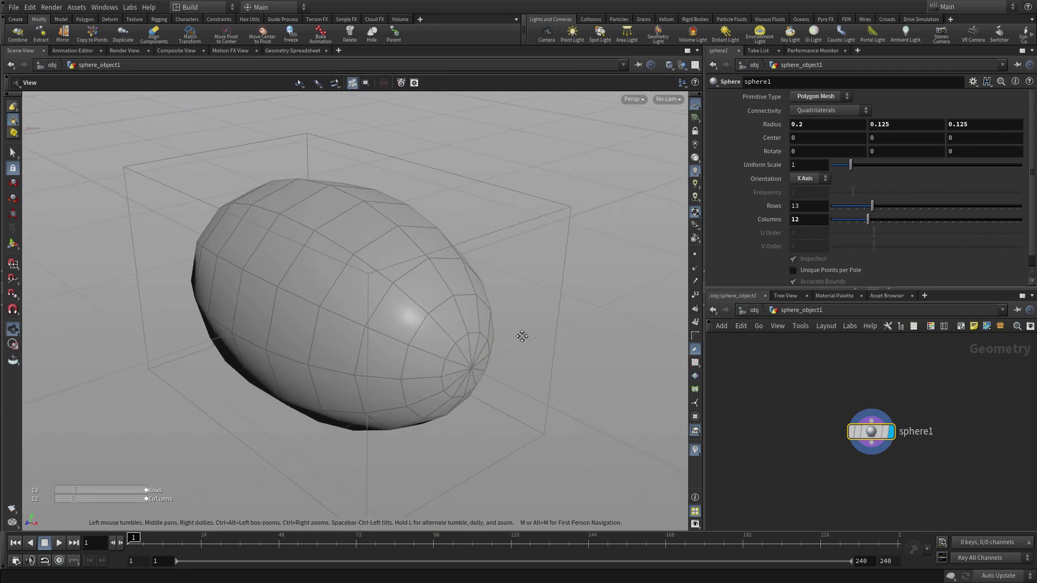
key("Return")
key("n")
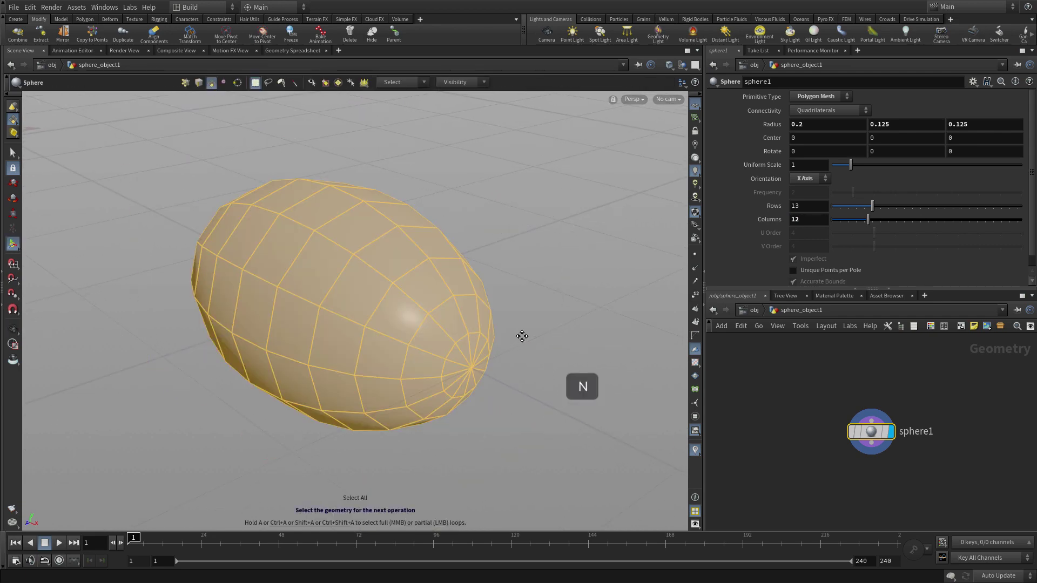
key("Tab")
type("clip")
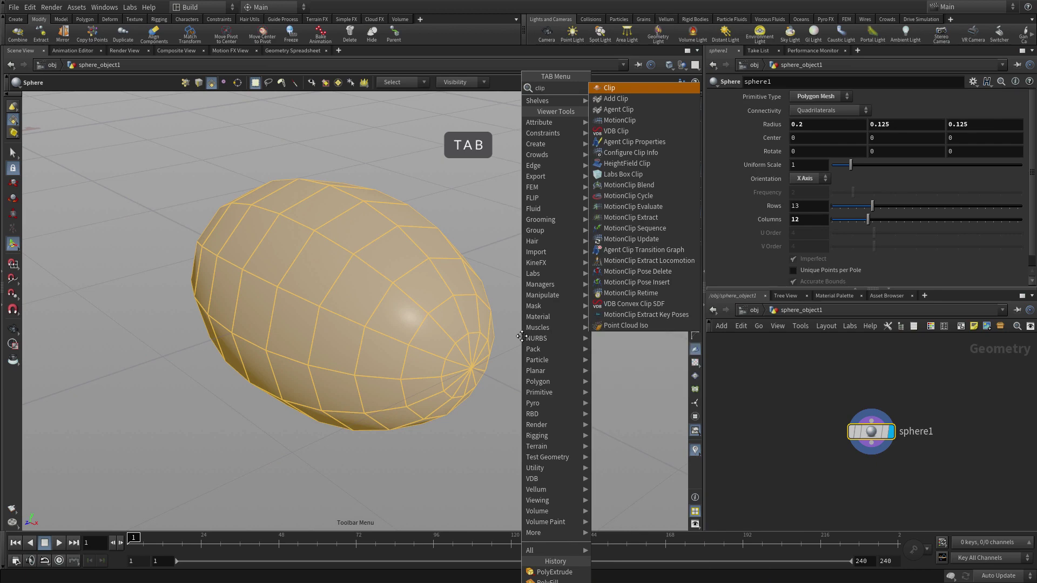
key("Return")
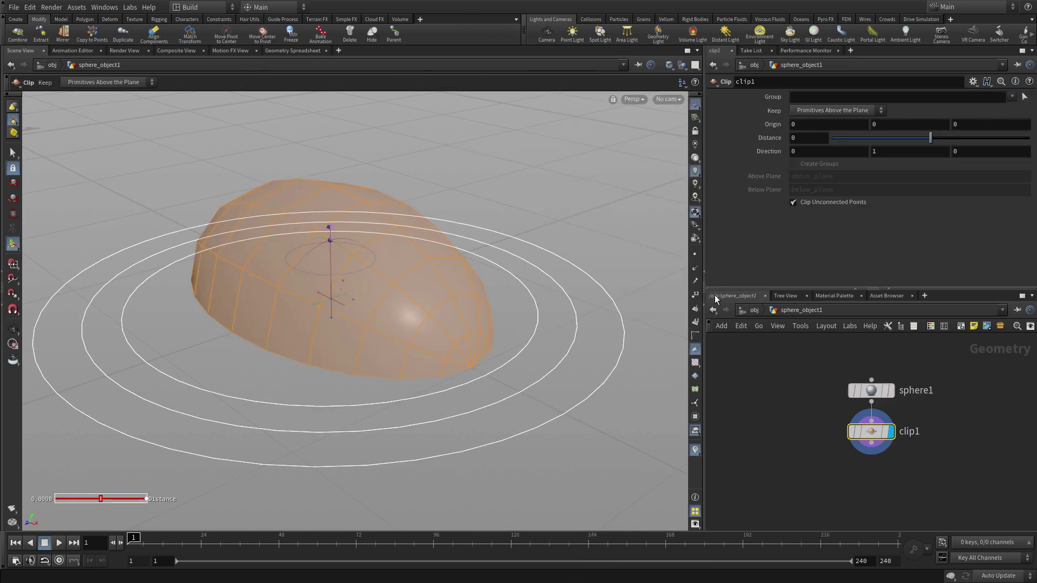
Set the clip plane direction to 1, 0, 0.
left_click(783, 151)
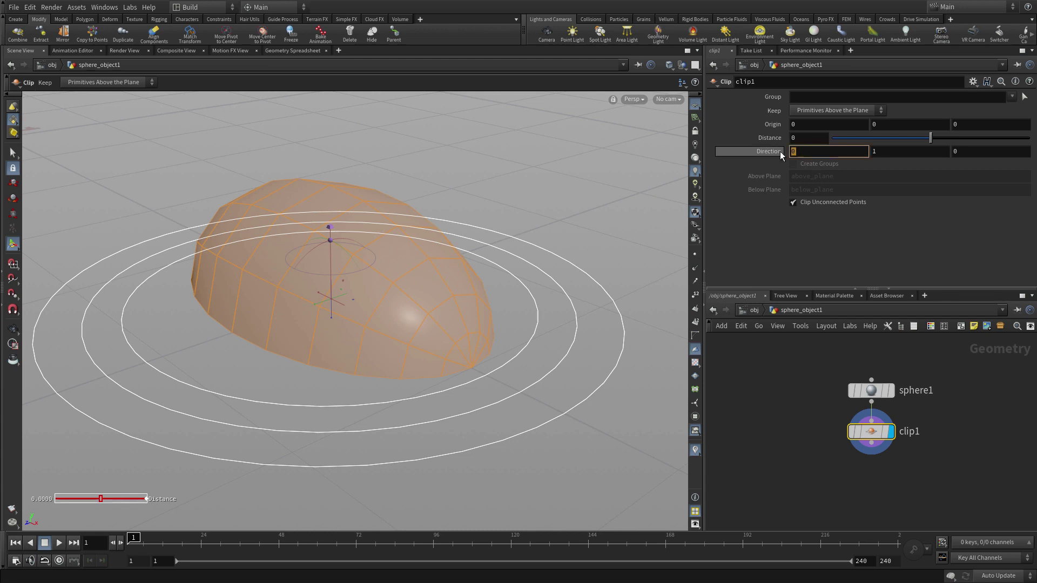
type("1")
key("Tab")
type("0")
key("Tab")
key("Tab")
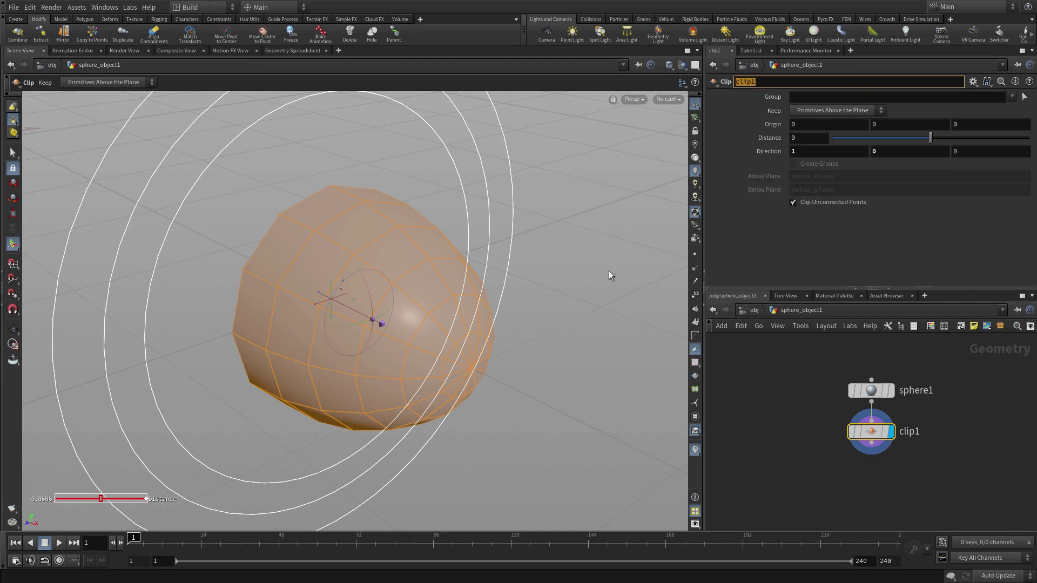
Select the open edge loop along the cut and add a PolyExtrude node after clip1.
left_click(15, 153)
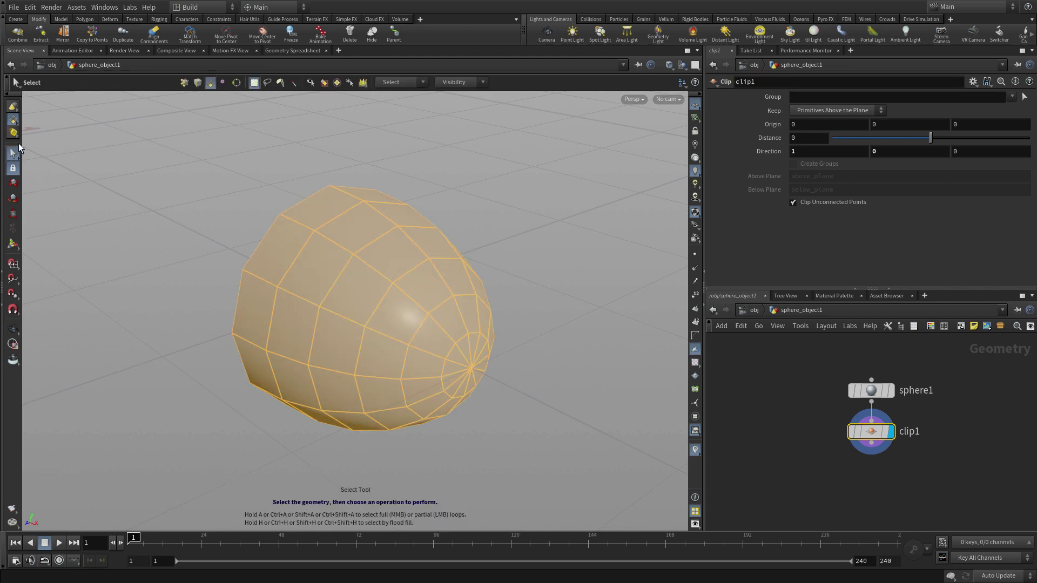
key("3")
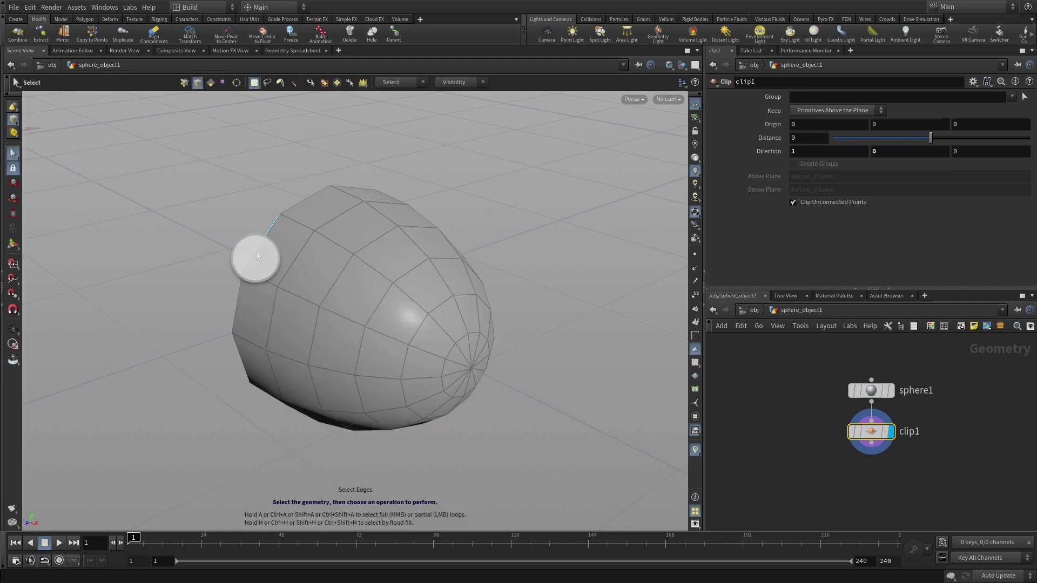
left_click(256, 251)
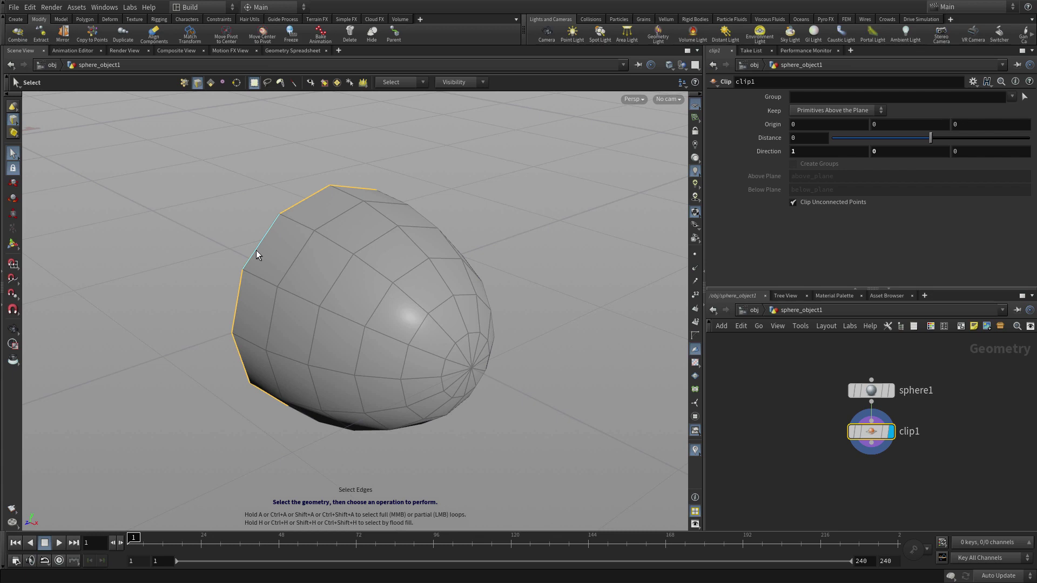
key("Tab")
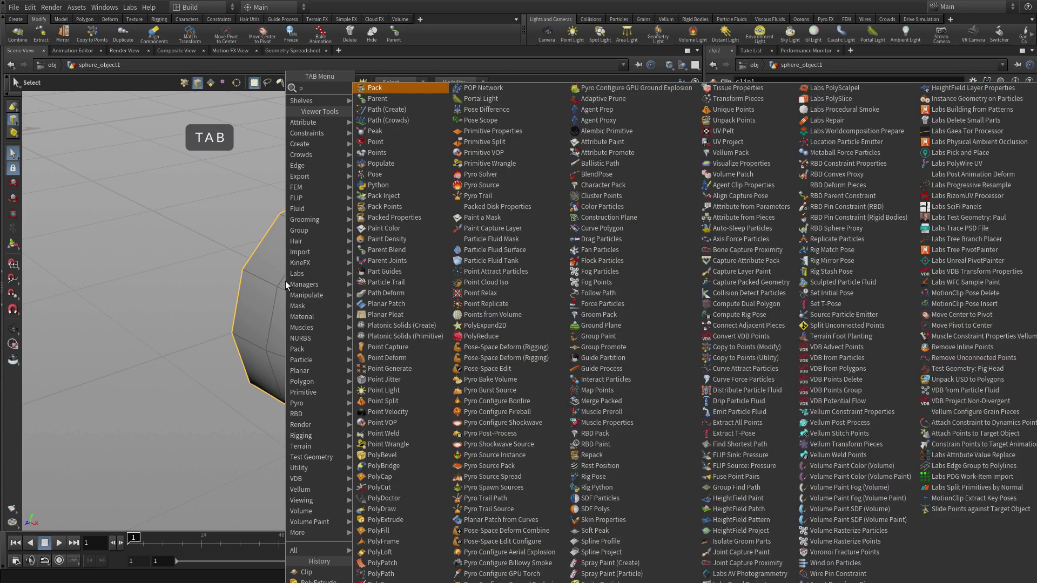
type("polyex")
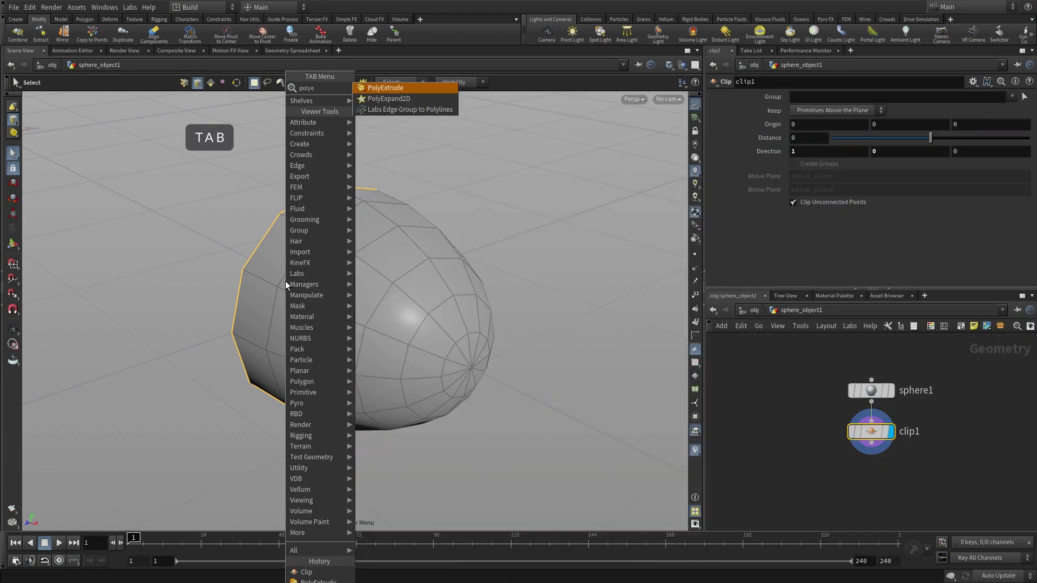
key("Return")
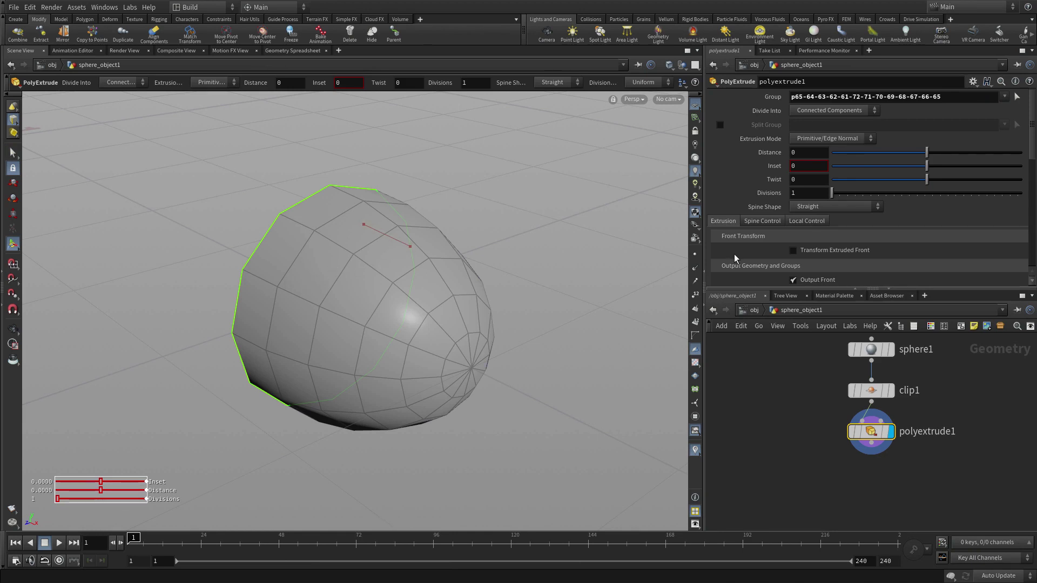
Enable Transform Extruded Front and translate the front 0.04 in Z.
left_click(812, 250)
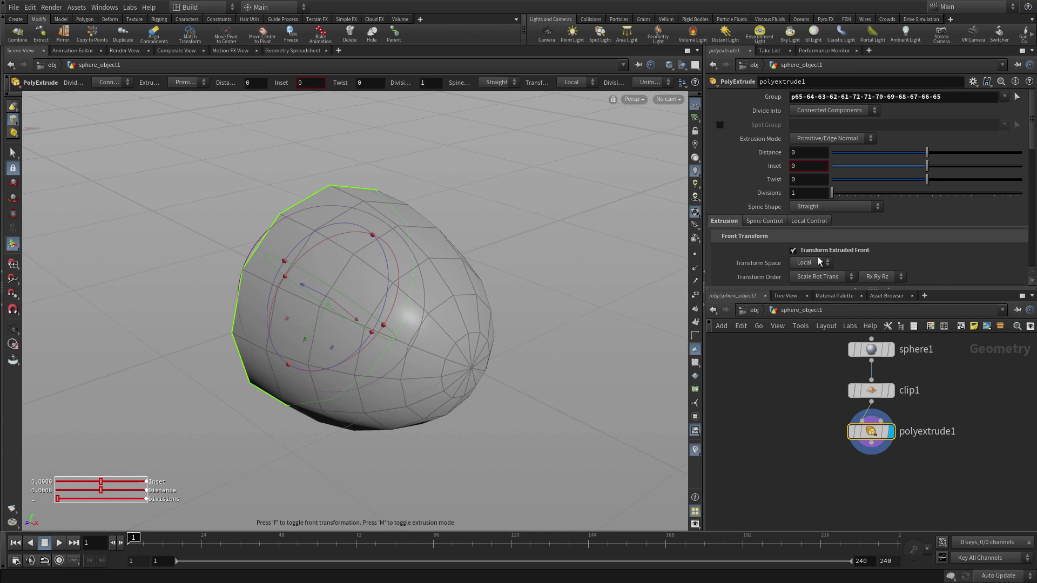
scroll(817, 257, "down", 3)
scroll(817, 257, "up", 2)
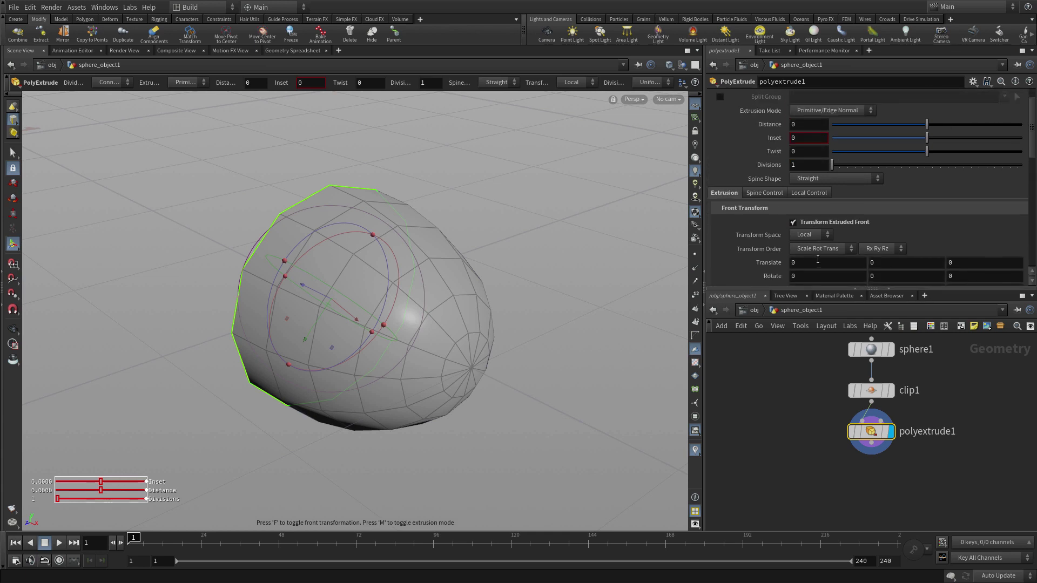
scroll(818, 259, "down", 2)
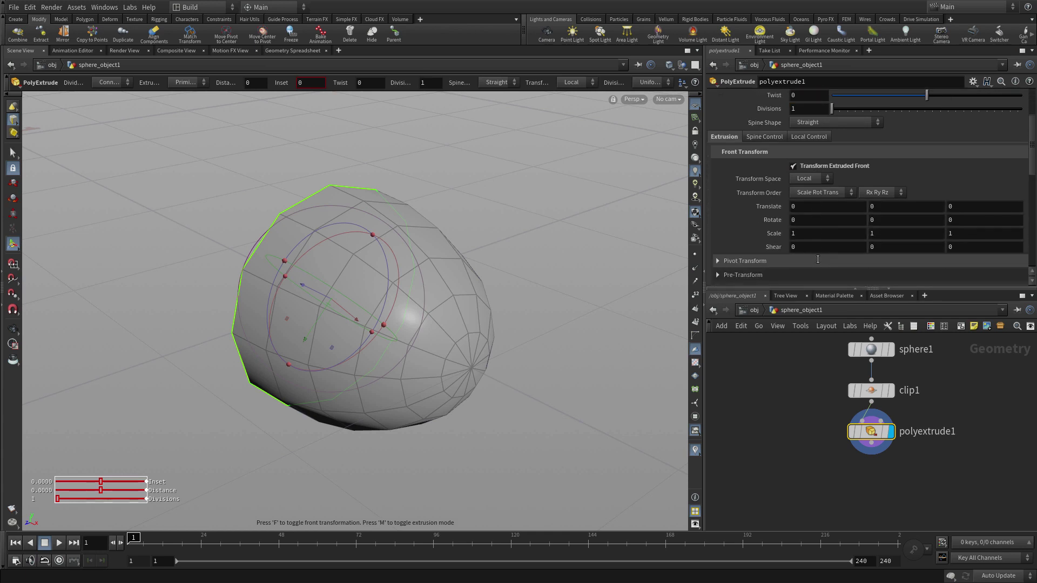
left_click(949, 207)
type("0.")
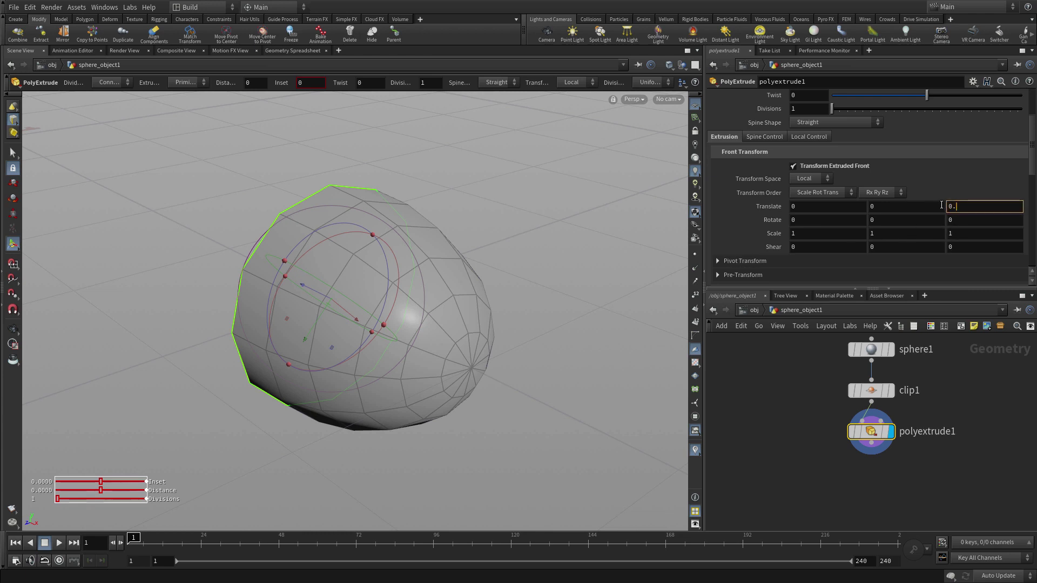
type("04")
key("Return")
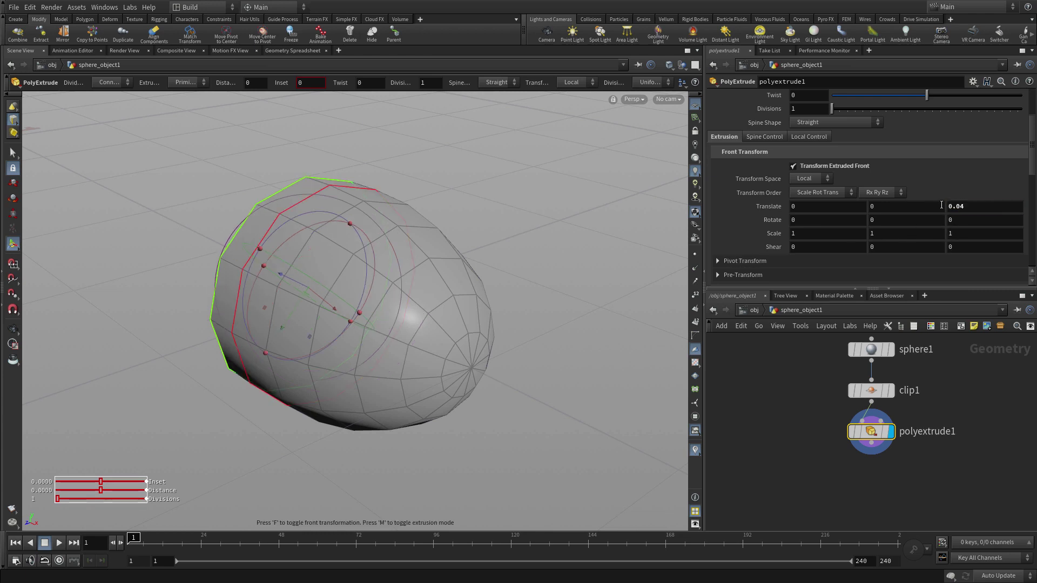
Scale the extruded front uniformly to 0.7 and orbit to check the narrowed opening.
left_click(792, 232)
type(".7")
key("Tab")
type(".7")
key("Tab")
type(".7")
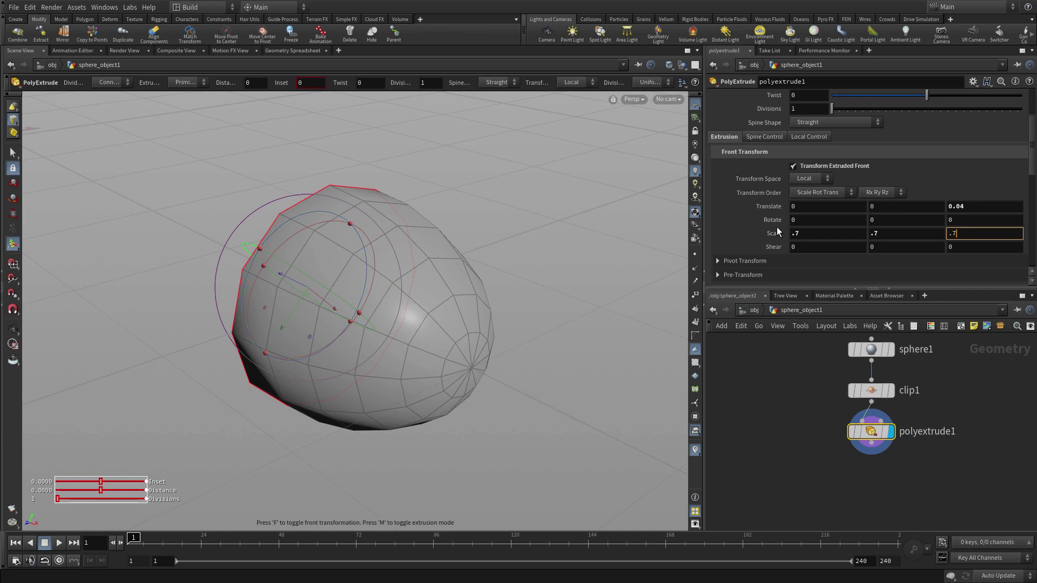
key("Tab")
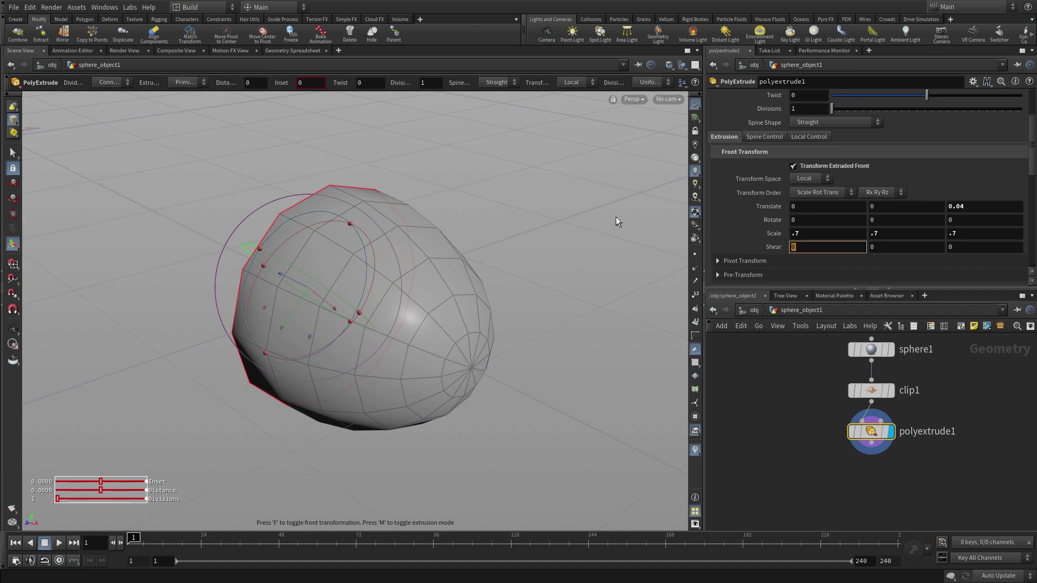
key("Escape")
left_click_drag(491, 201, 616, 184)
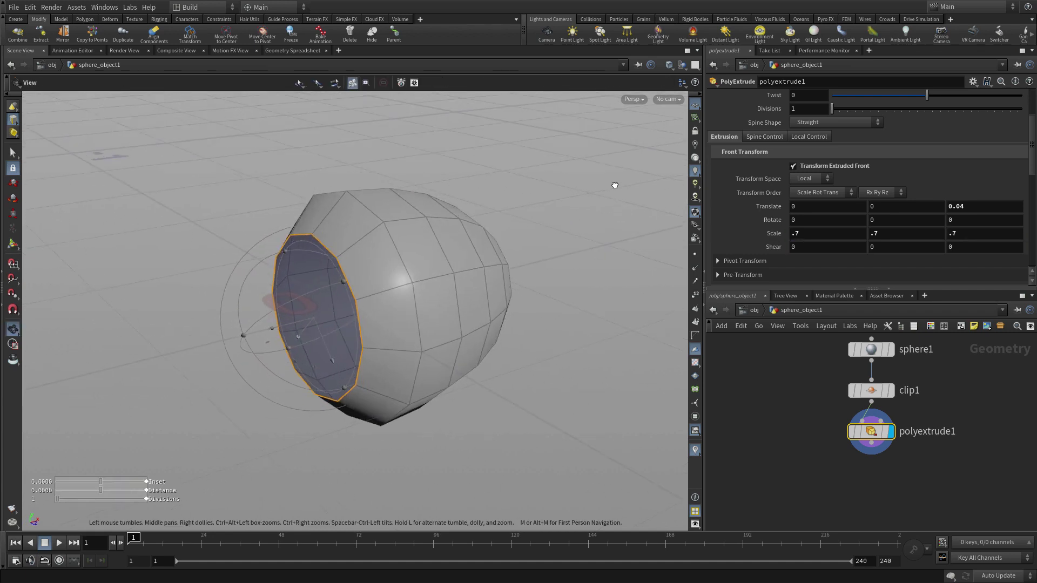
key("Return")
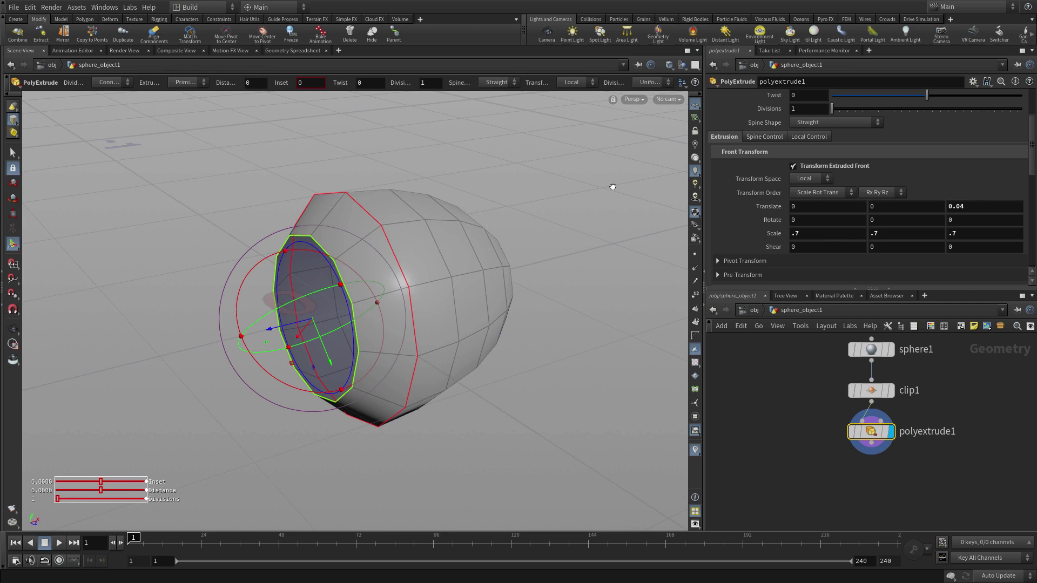
key("Escape")
left_click_drag(599, 232, 502, 303)
key("Return")
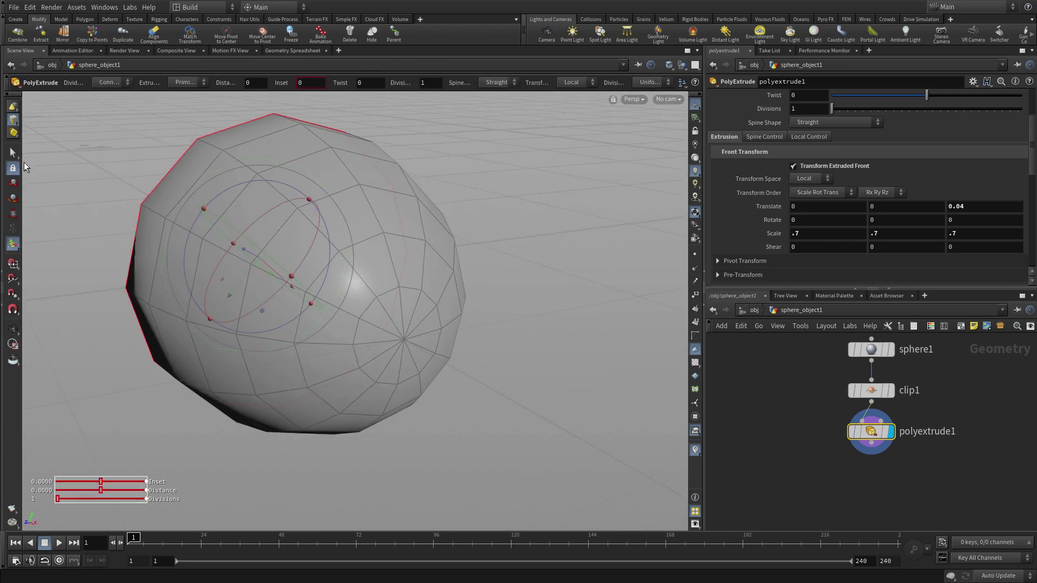
Loop-select the fan of faces at the pole and delete them, creating blast1 (group 0-11).
left_click(15, 153)
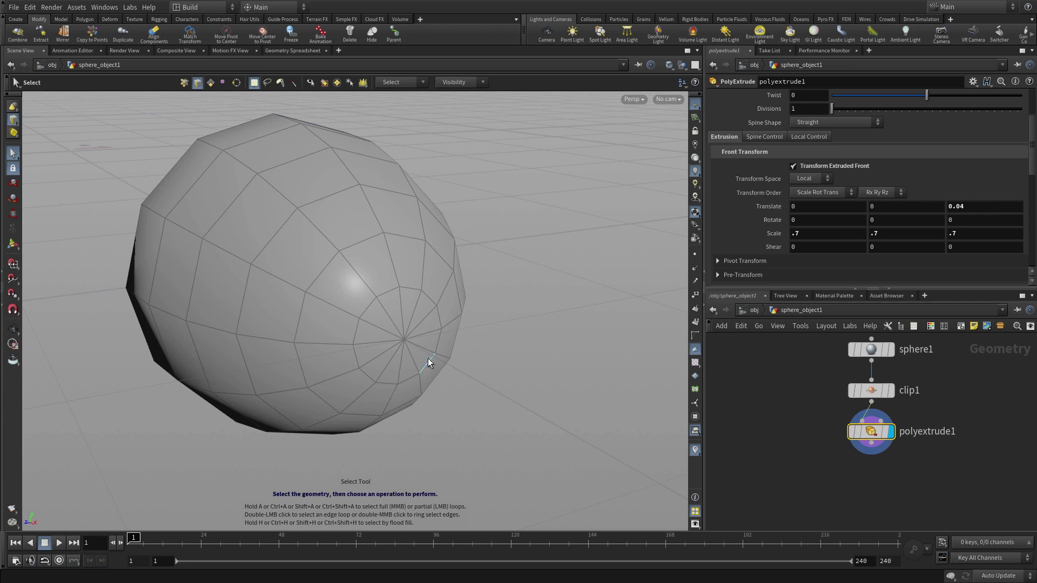
key("4")
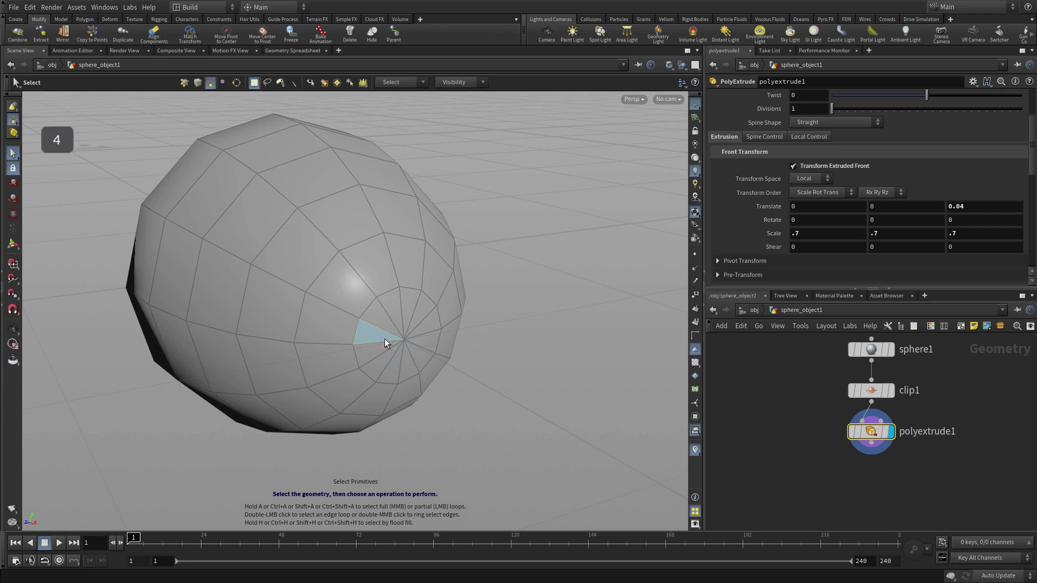
key("shift+a")
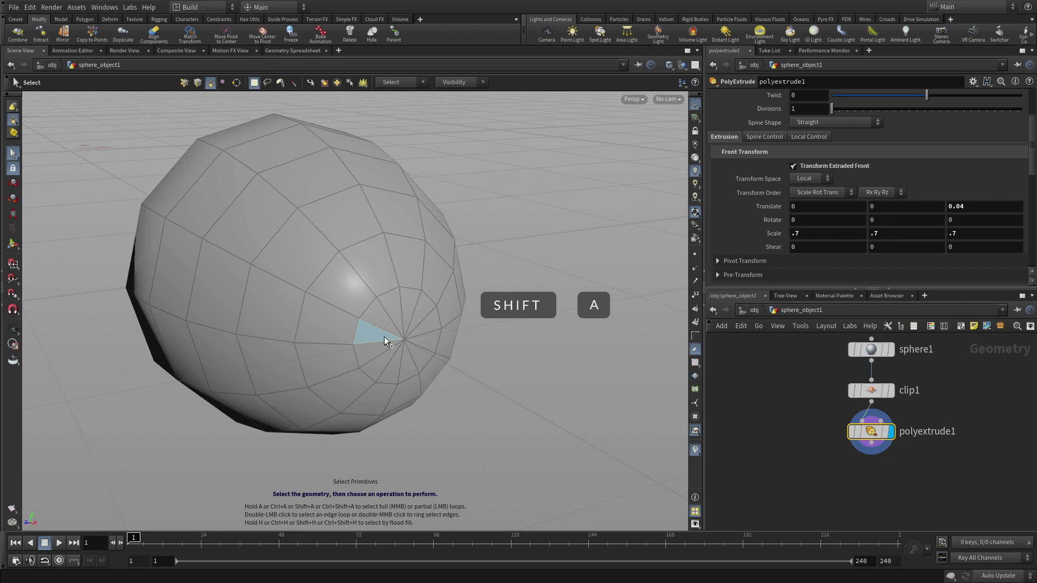
left_click(391, 306, "shift")
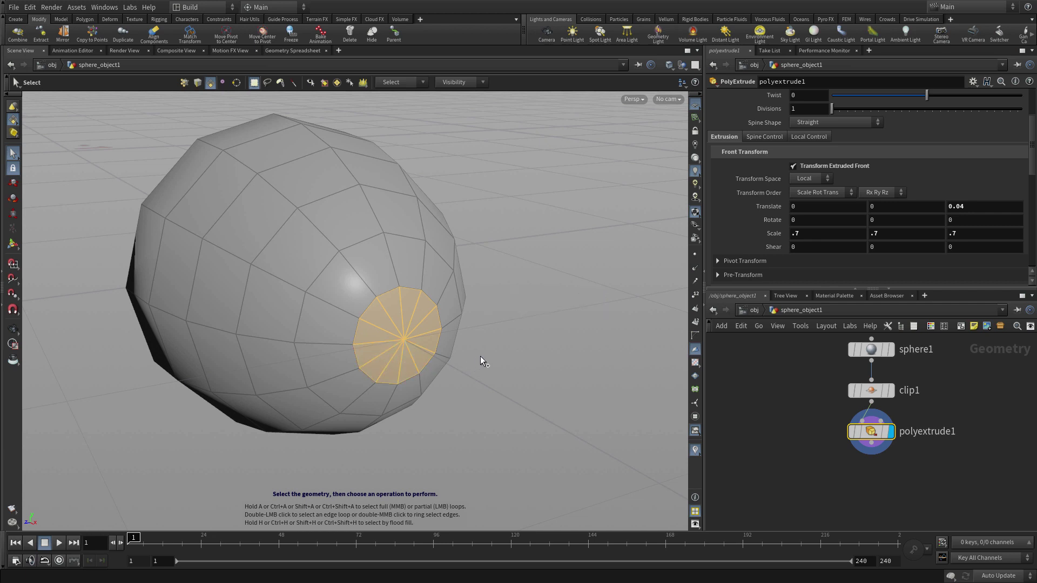
key("Delete")
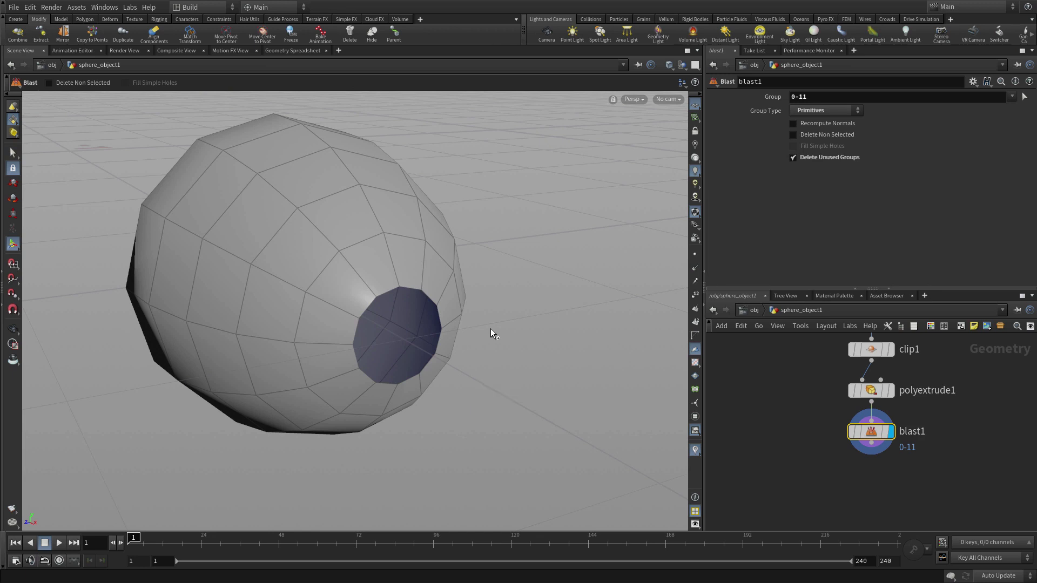
Add a PolyFill node under blast1, wired in and displayed.
middle_click_drag(915, 487, 868, 435)
key("Tab")
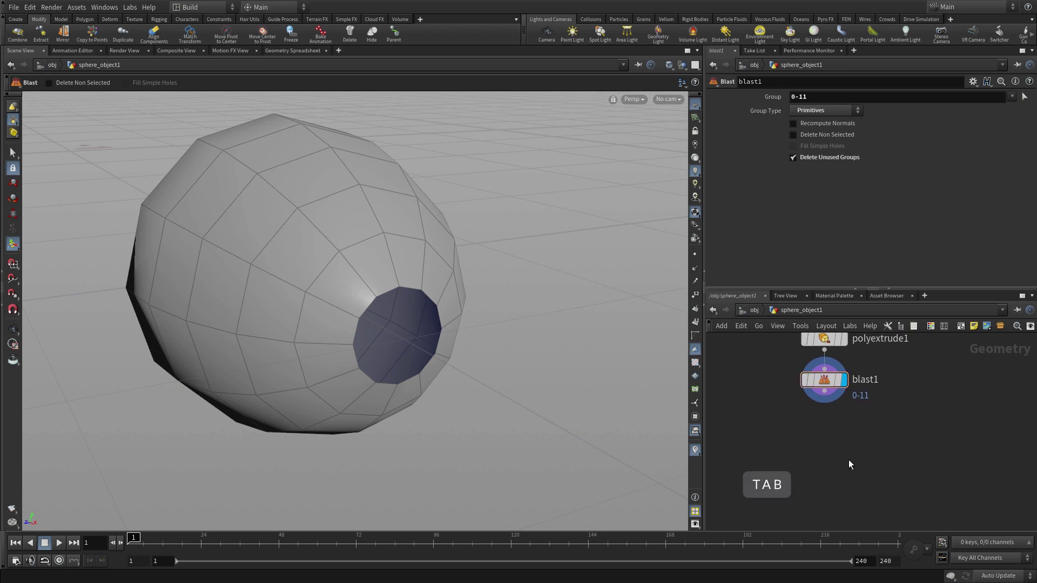
type("polyex")
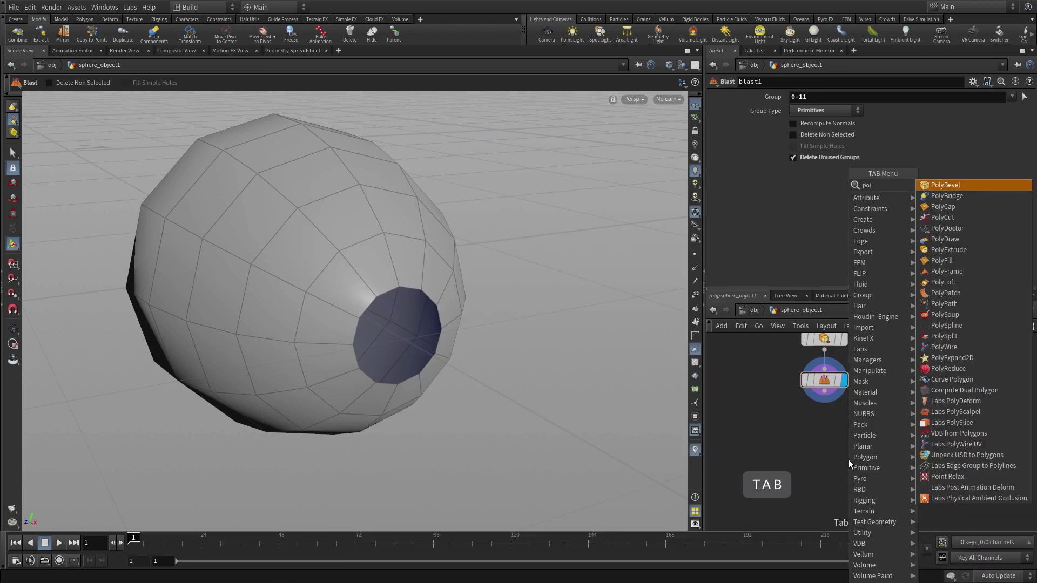
key("Return")
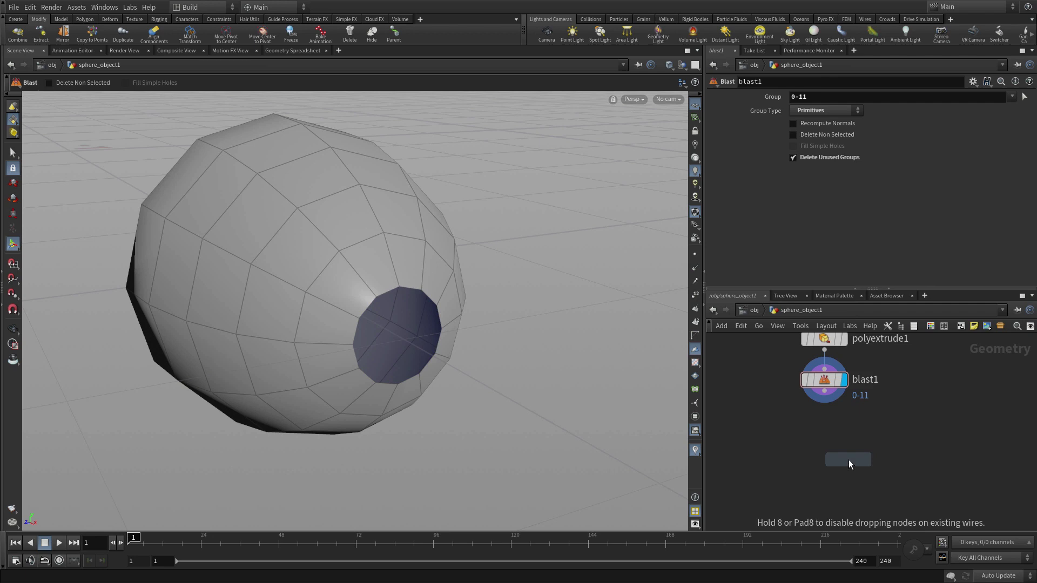
left_click(824, 430)
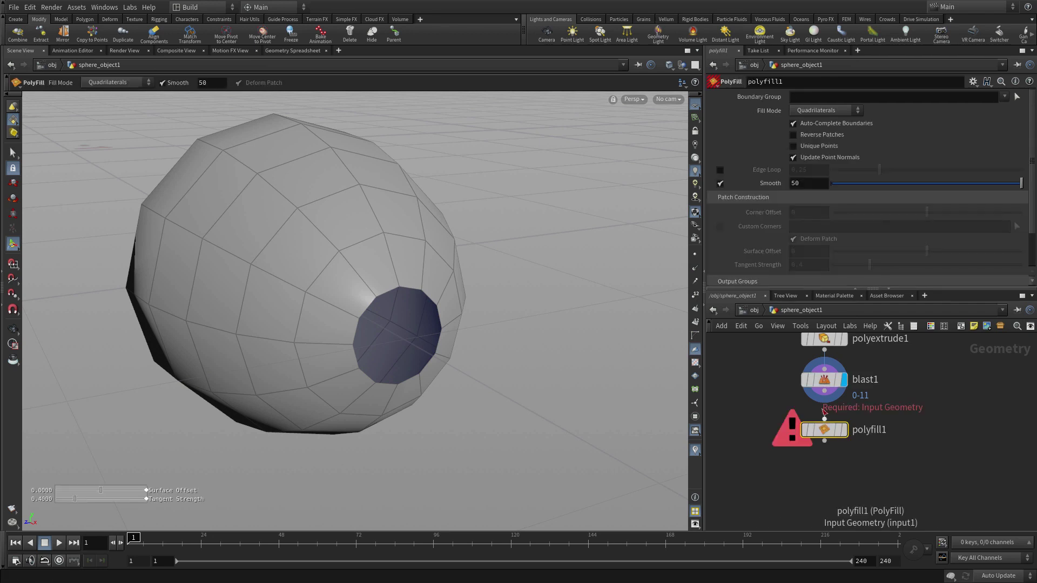
left_click(843, 430)
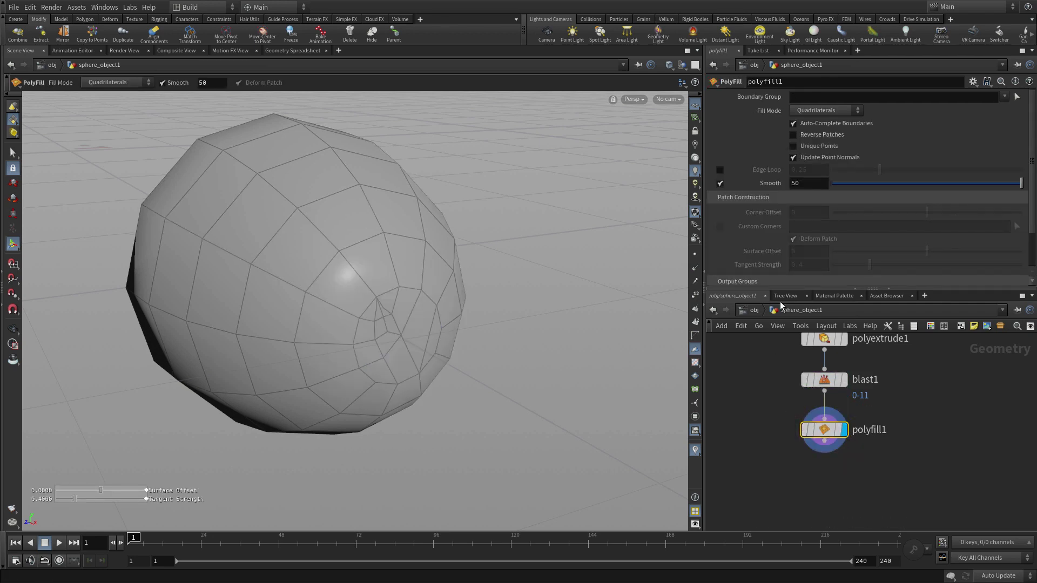
Set the fill to Quadrilateral Grid with Corner Offset 1 and inspect the capped end.
left_click(821, 111)
left_click(821, 177)
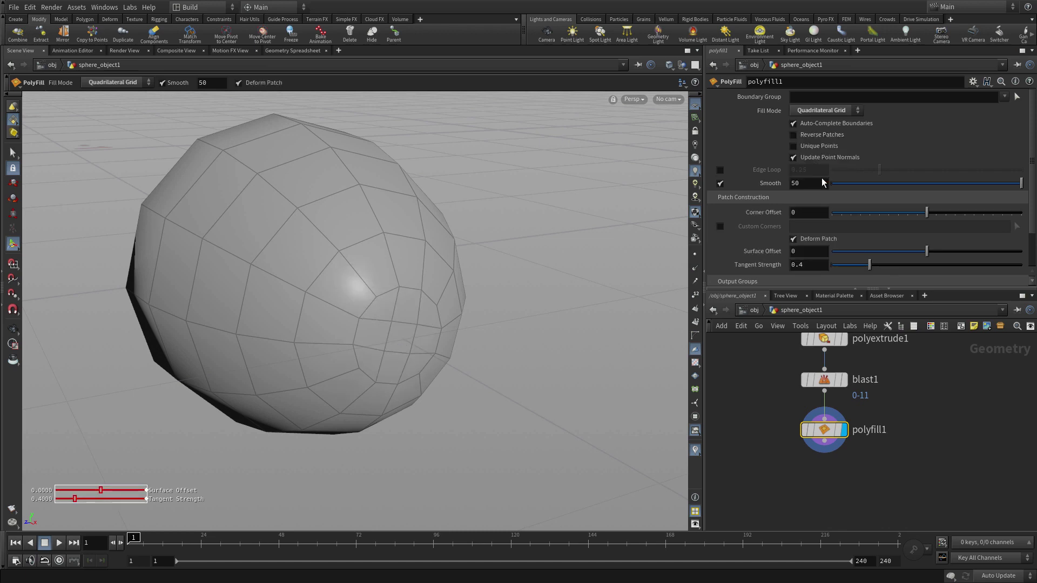
double_click(800, 216)
type("1")
key("Return")
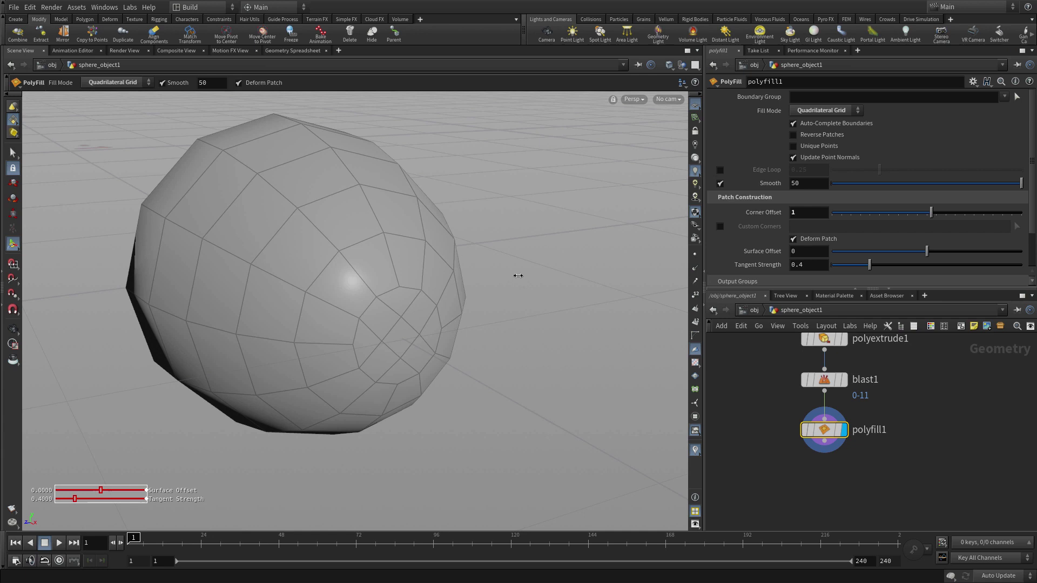
key("Escape")
left_click_drag(518, 273, 514, 248)
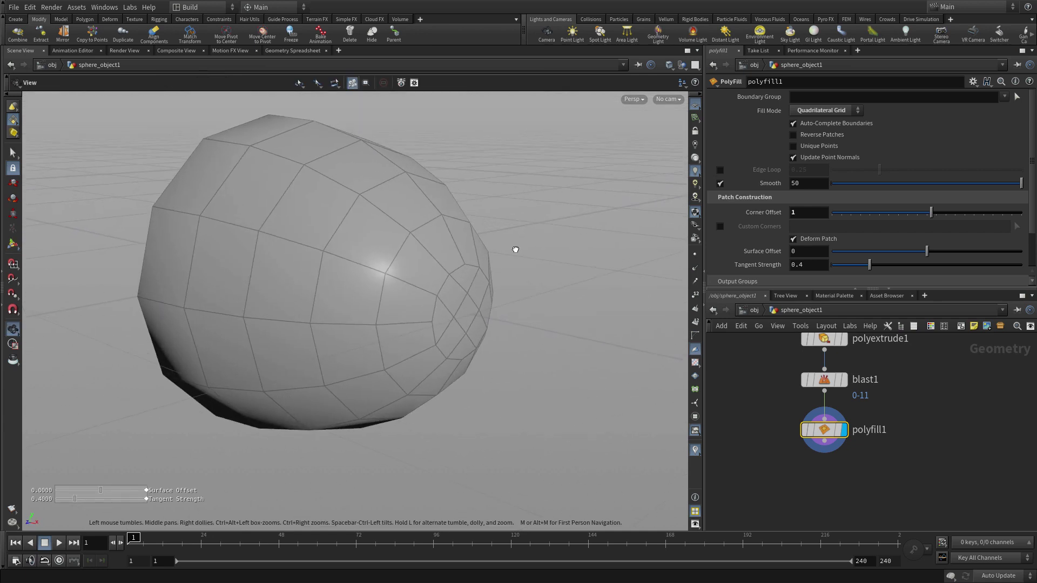
key("Return")
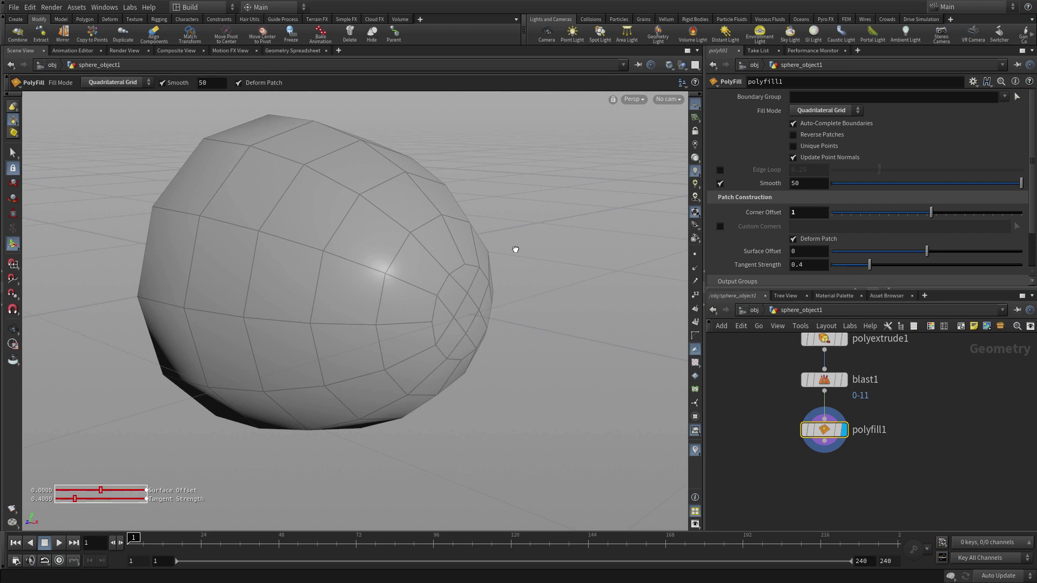
Add a Subdivide node below polyfill1, wire it in and set its display flag.
key("Tab")
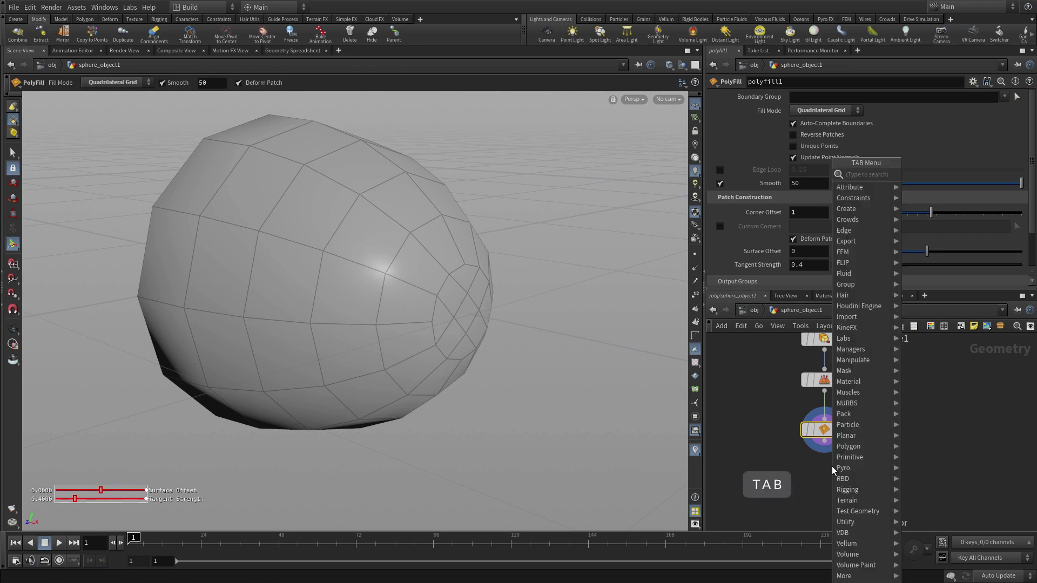
type("subdivide")
key("Return")
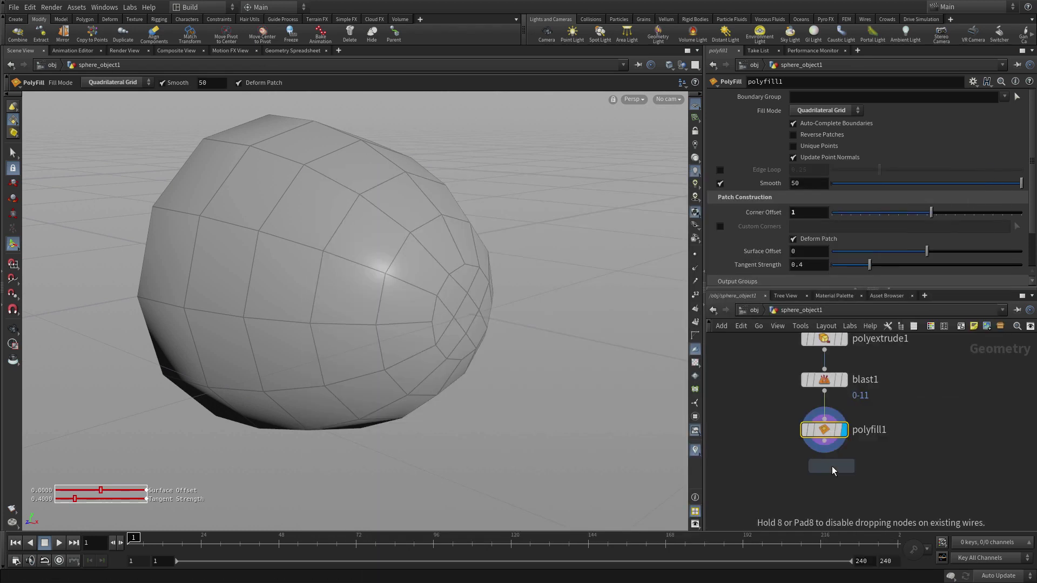
left_click(823, 478)
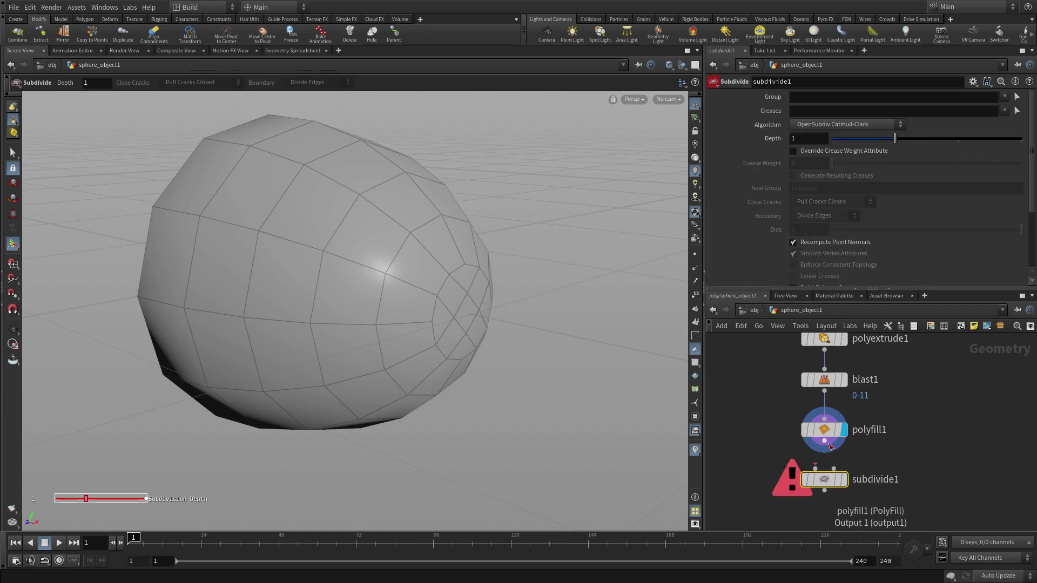
left_click(825, 441)
left_click(817, 467)
left_click(843, 480)
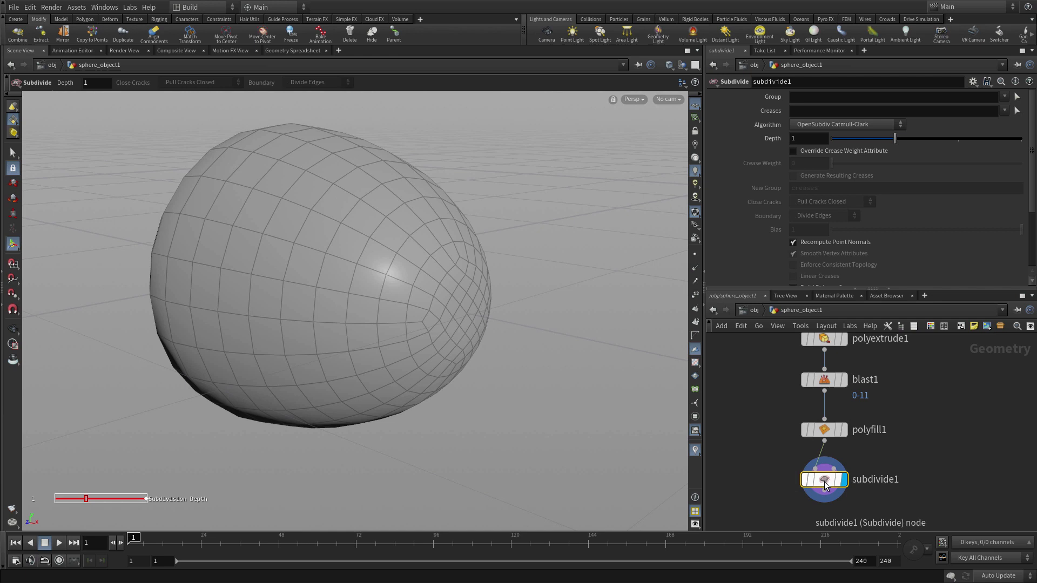
Set the subdivision Depth to 2.
left_click(793, 138)
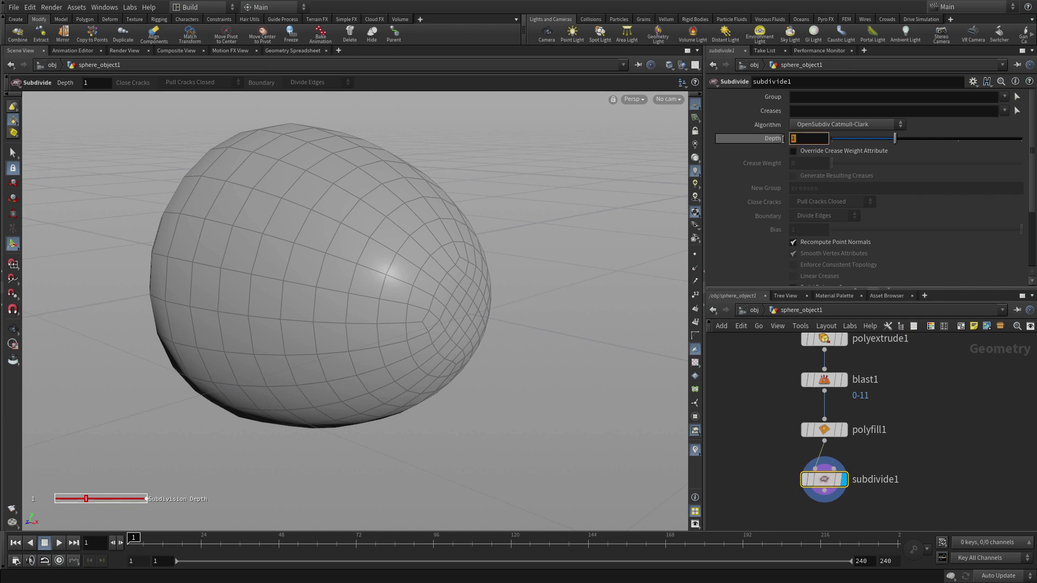
type("2")
key("Return")
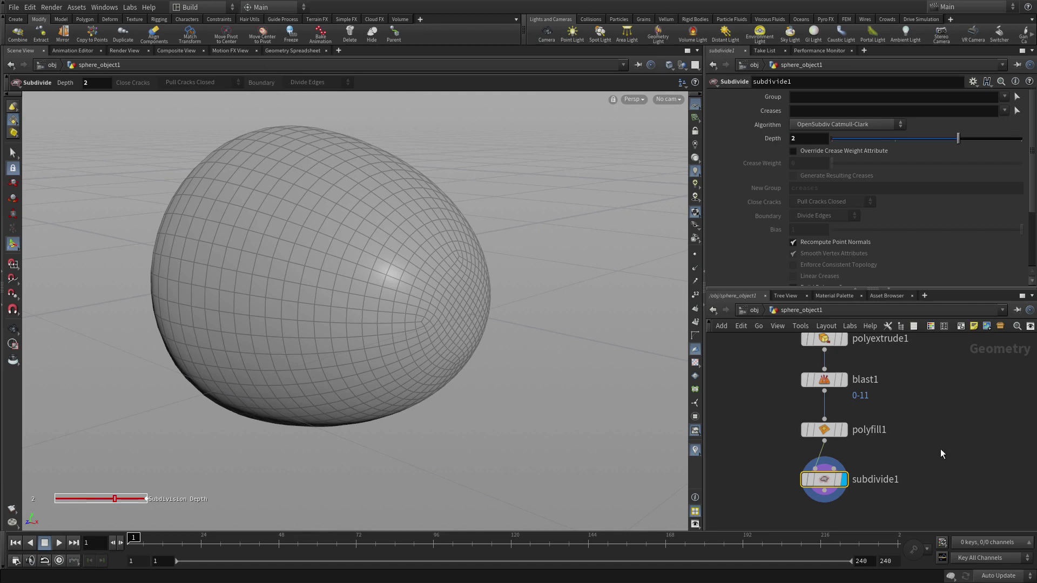
middle_click_drag(941, 449, 946, 370)
Add a Null wired after subdivide1 and name it BULLET_OUT.
key("Tab")
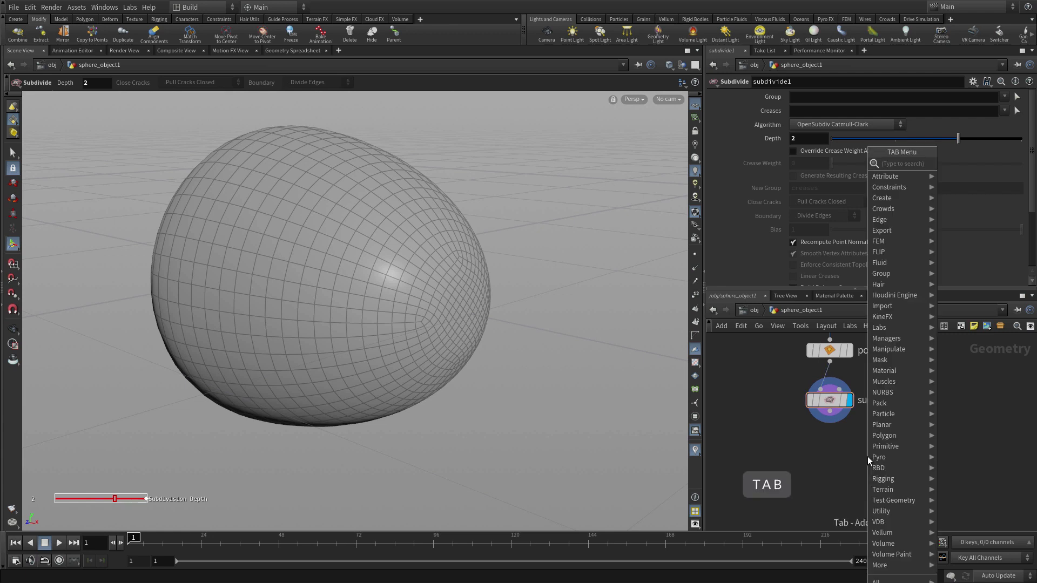
type("null")
key("Return")
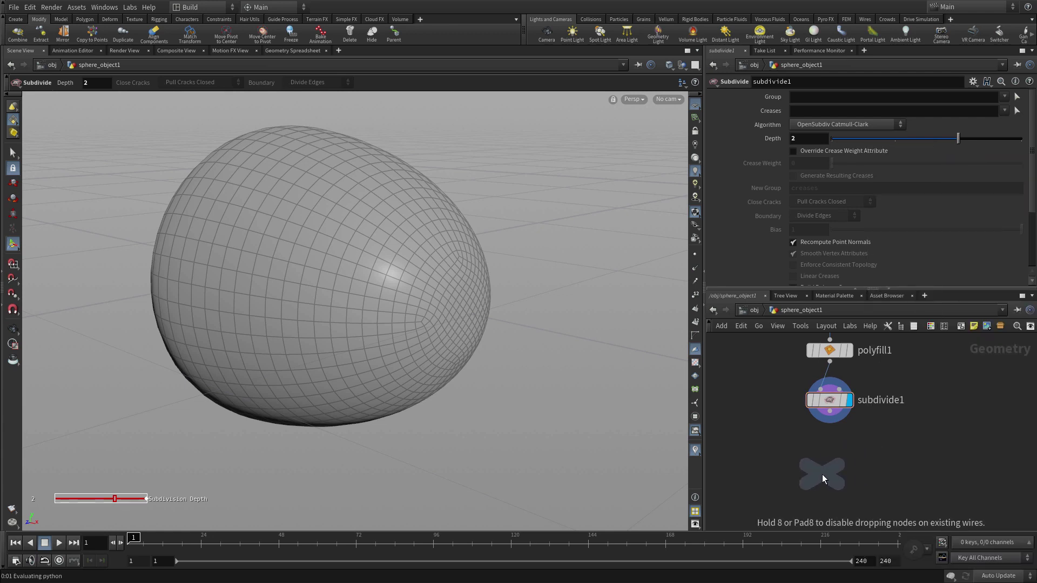
left_click(830, 473)
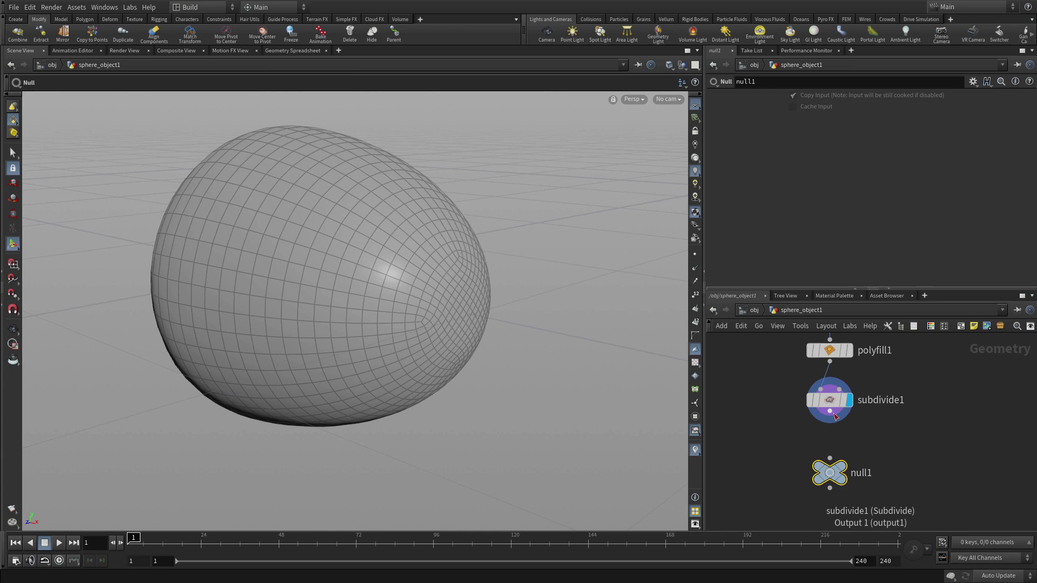
left_click(835, 416)
left_click(830, 458)
double_click(861, 473)
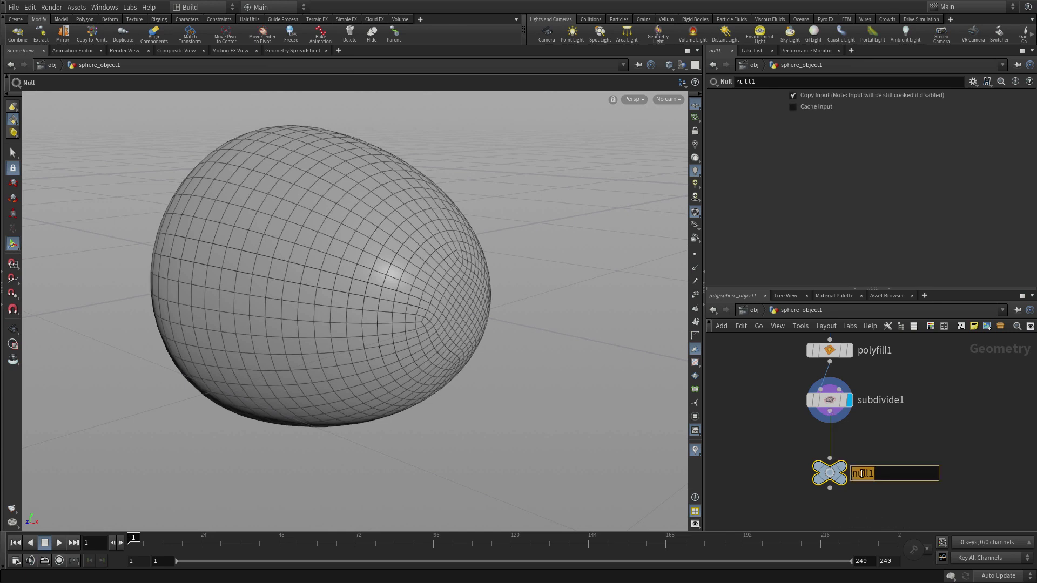
key("Caps_Lock")
type("BULLET_OUT")
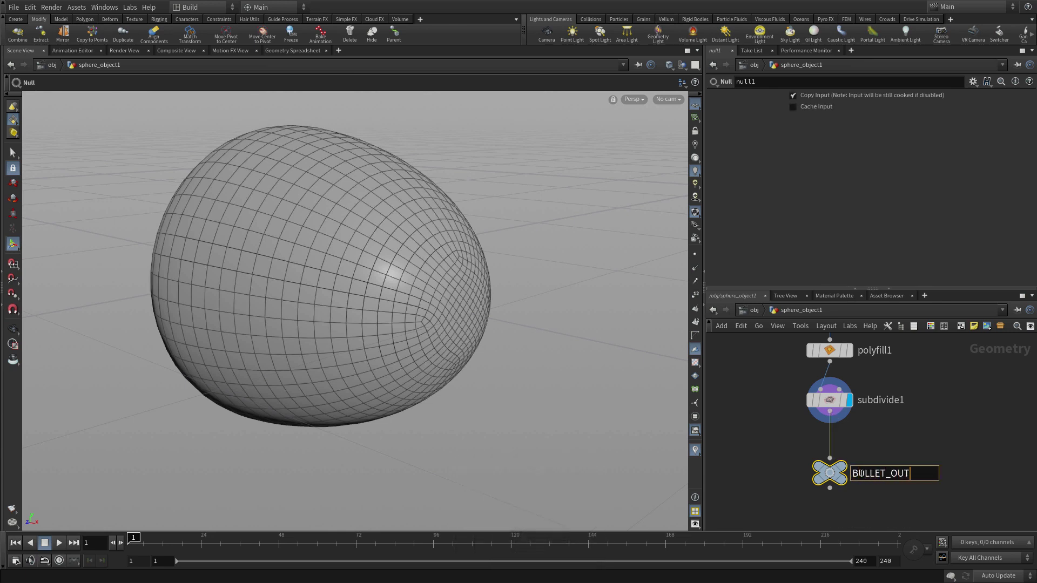
key("Return")
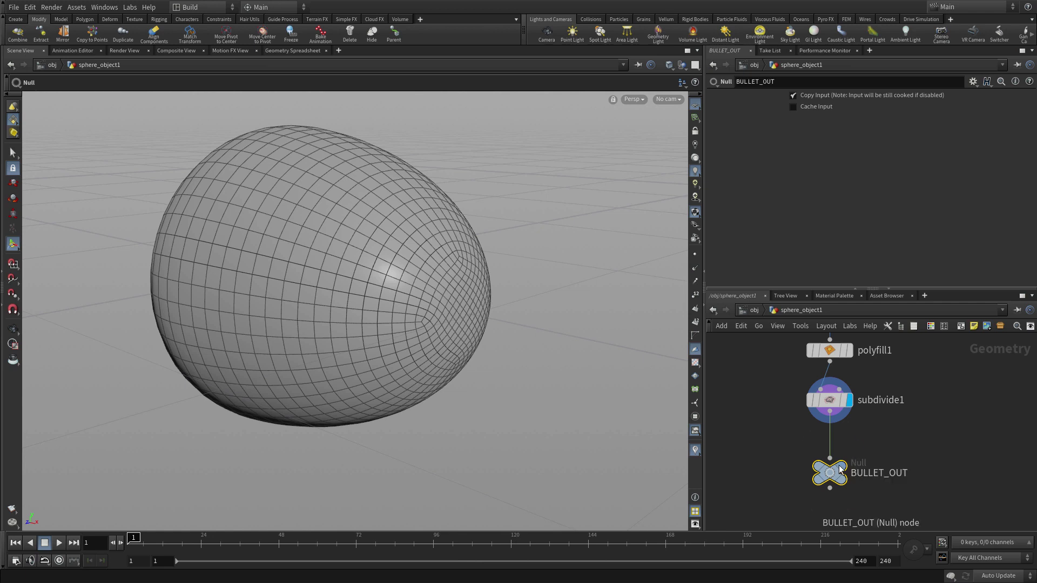
At the object level, rename sphere_object1 to bullet and reframe the network view.
left_click(754, 310)
double_click(971, 462)
type("b")
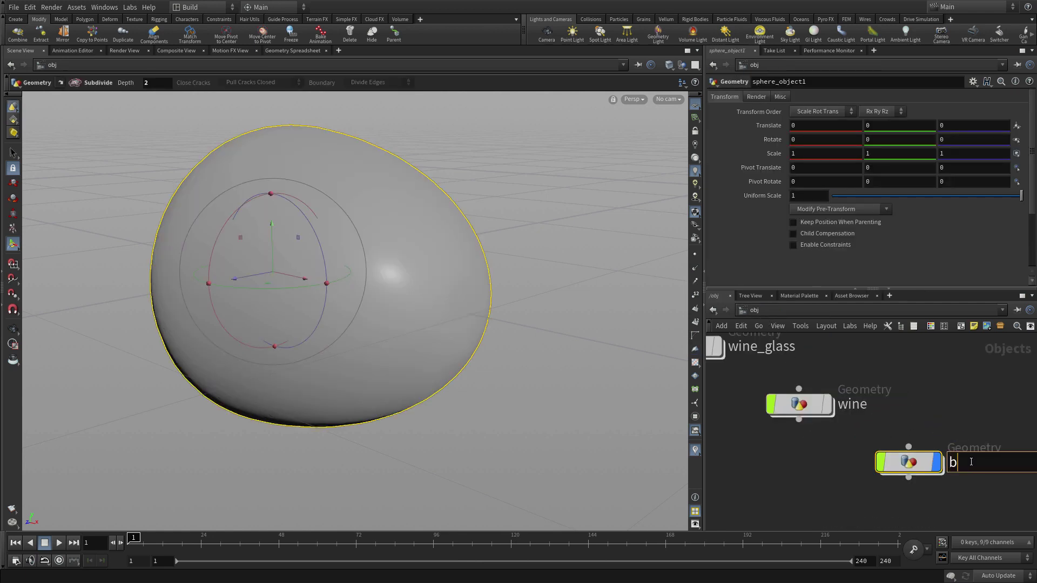
type("ullet")
key("Return")
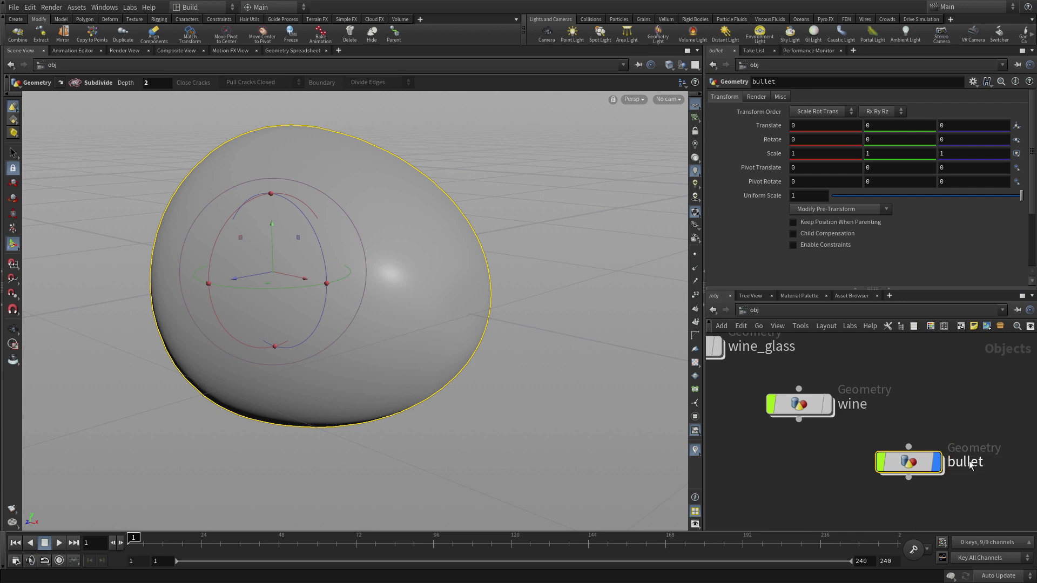
left_click(925, 410)
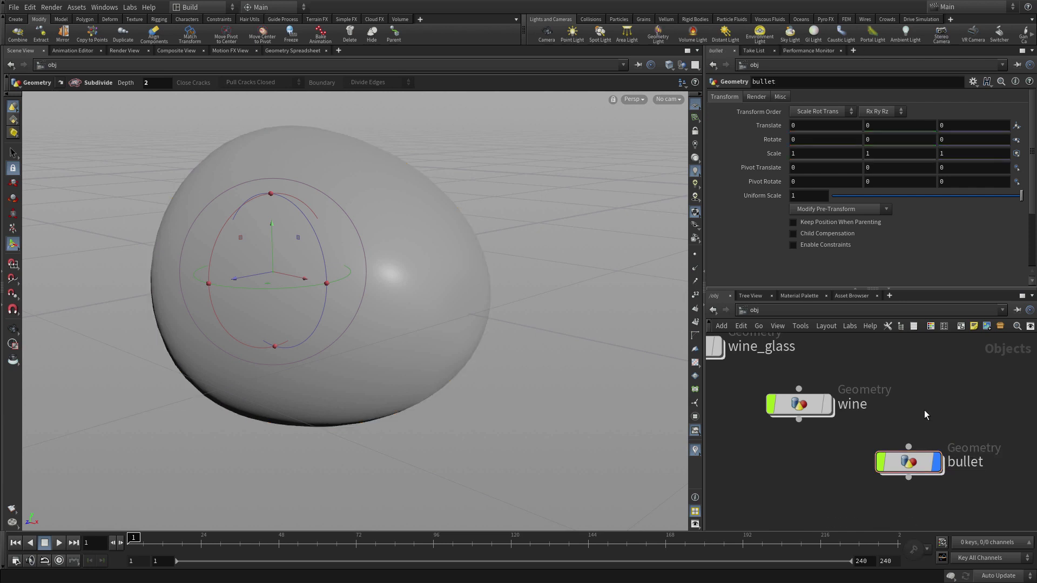
key("space")
right_click_drag(931, 405, 879, 416)
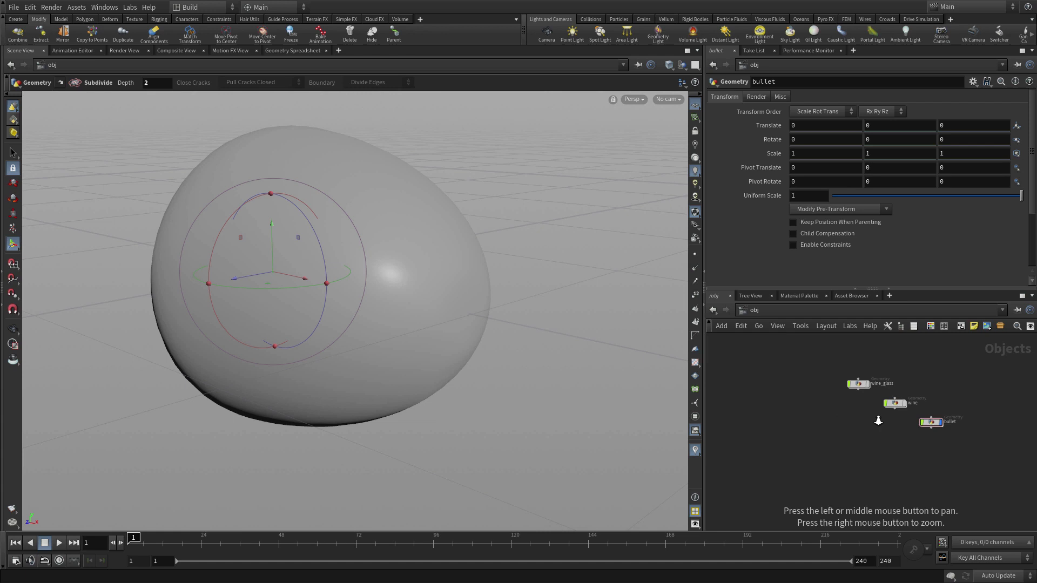
left_click_drag(879, 417, 897, 446)
right_click_drag(854, 475, 805, 419)
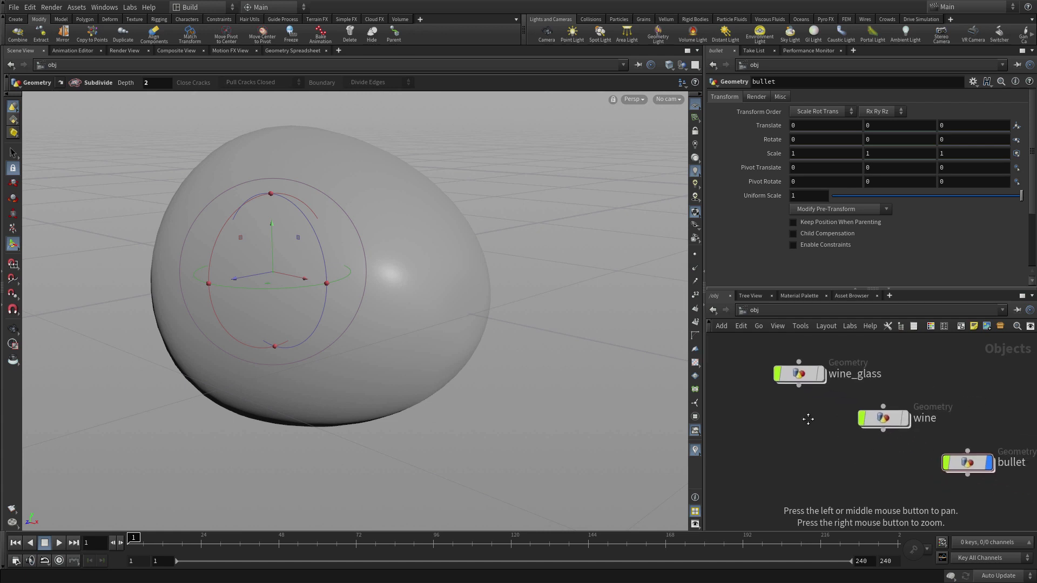
Make wine_glass visible in the viewport again.
left_click(820, 373)
key("Escape")
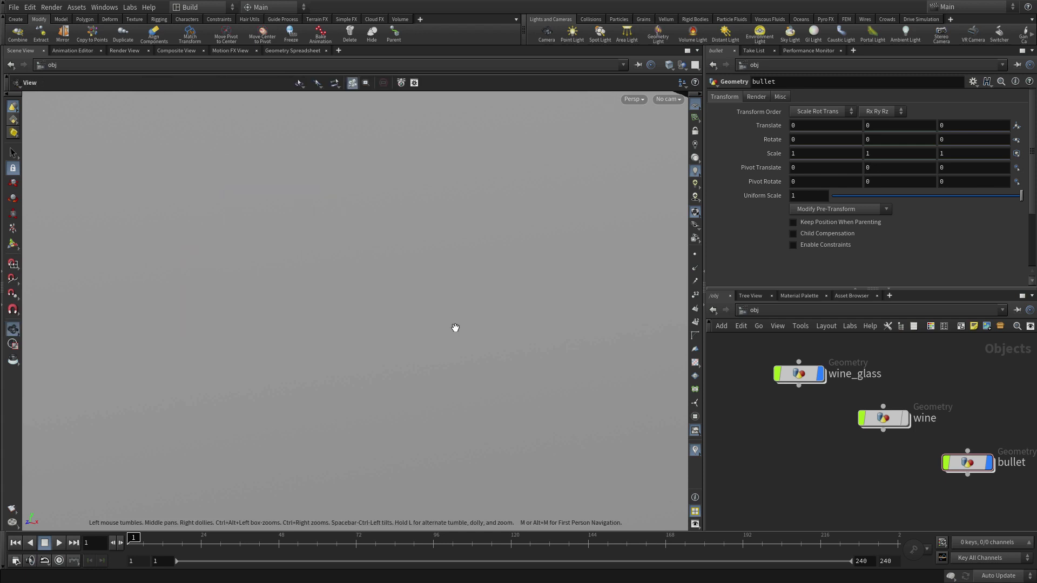
scroll(455, 328, "down", 3)
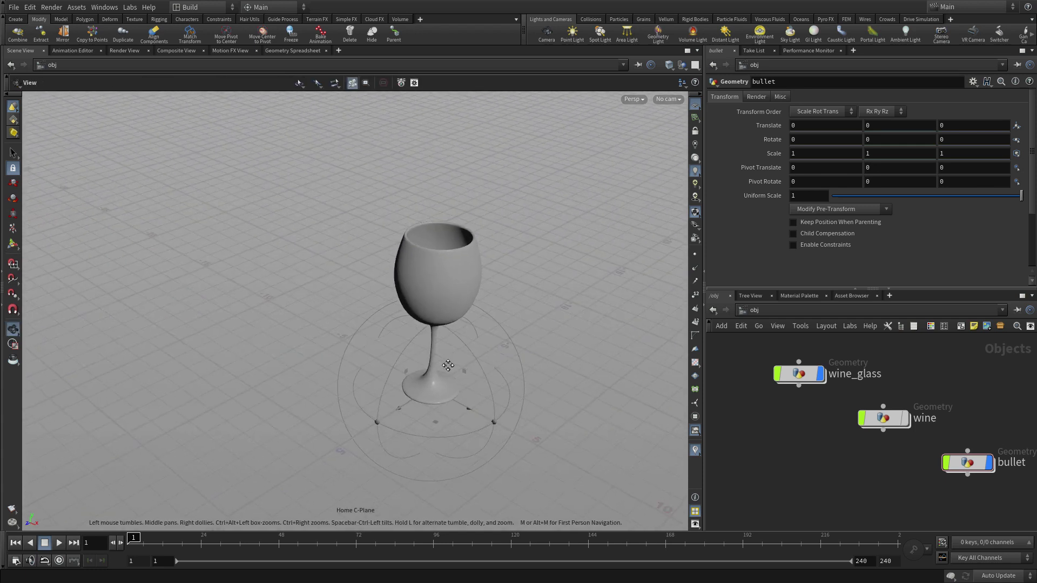
scroll(479, 351, "up", 3)
key("Return")
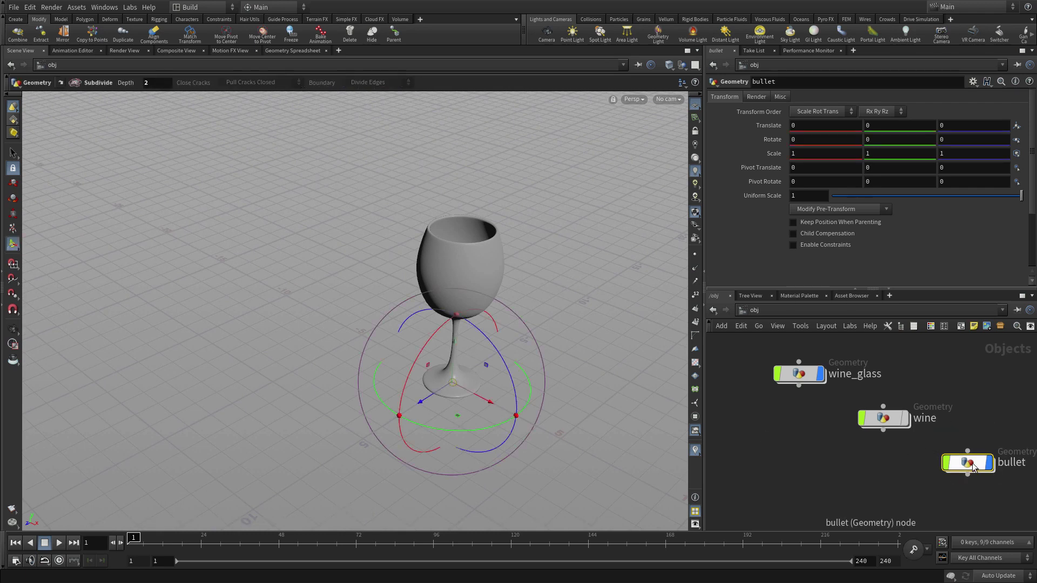
Move the bullet object to Translate X -20, Y 5 beside the glass.
mouse_move(971, 465)
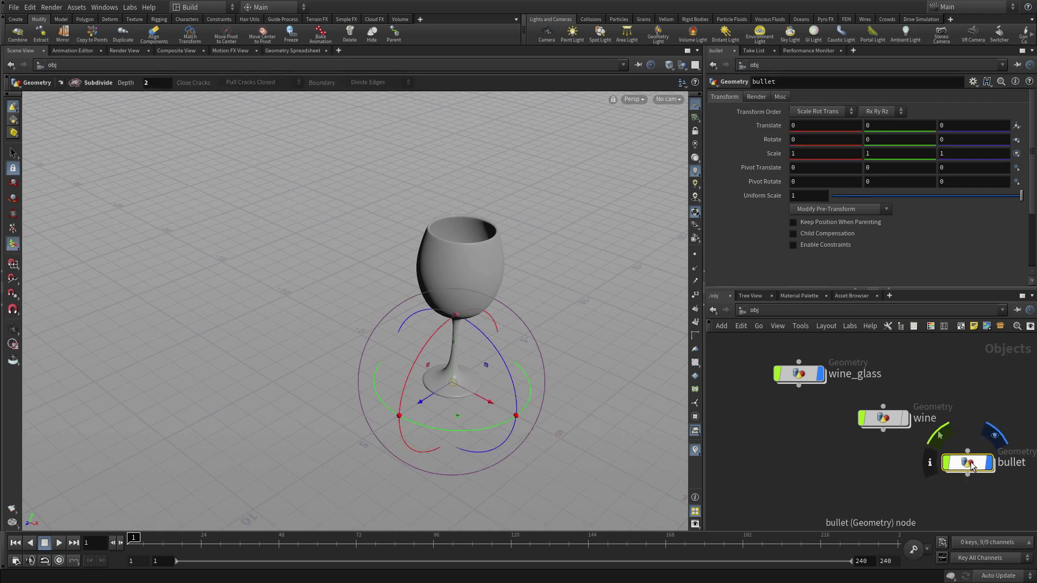
left_click(794, 125)
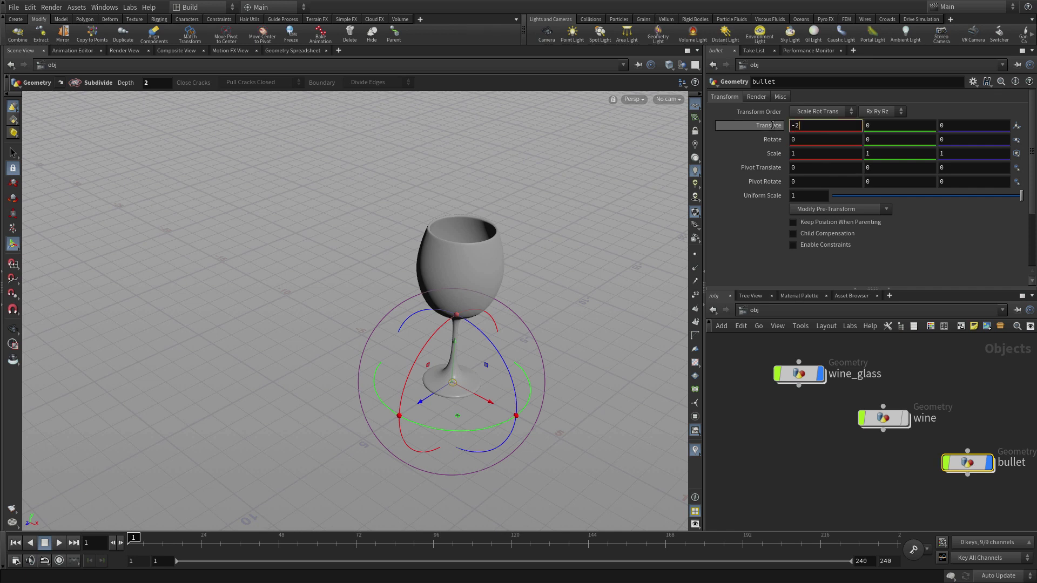
key("Tab")
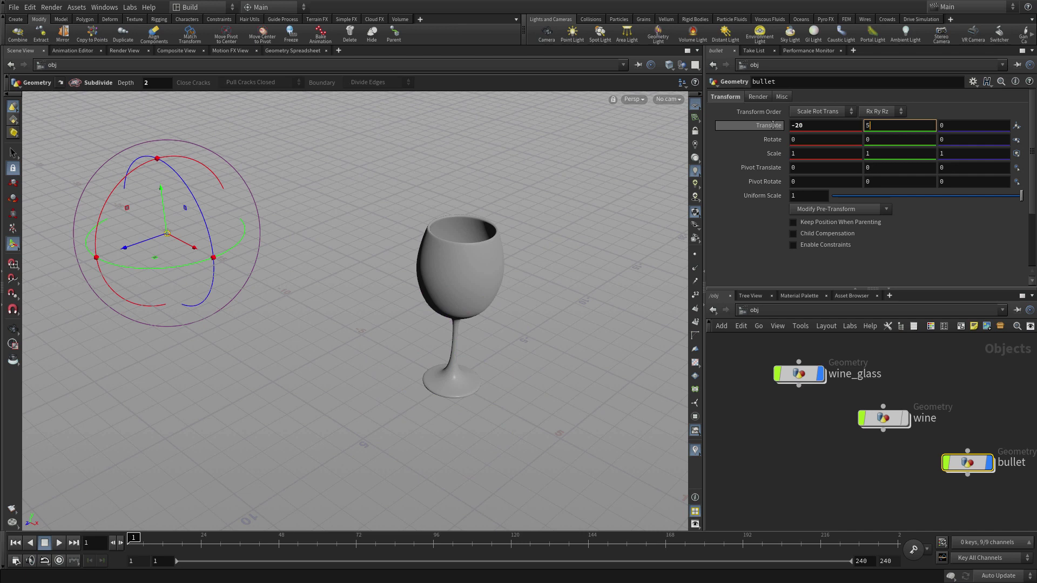
key("Return")
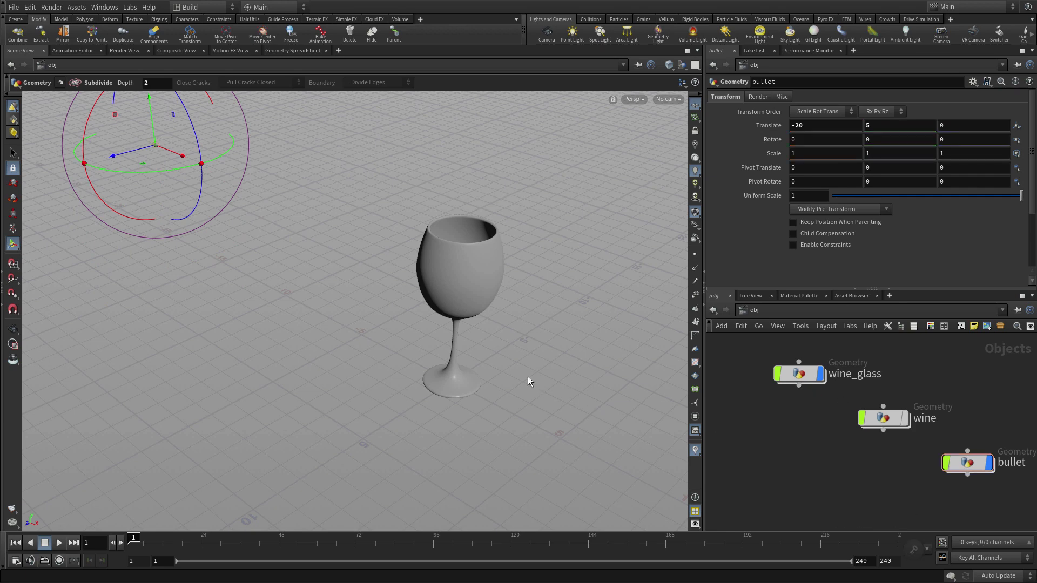
key("Escape")
left_click_drag(514, 361, 460, 394)
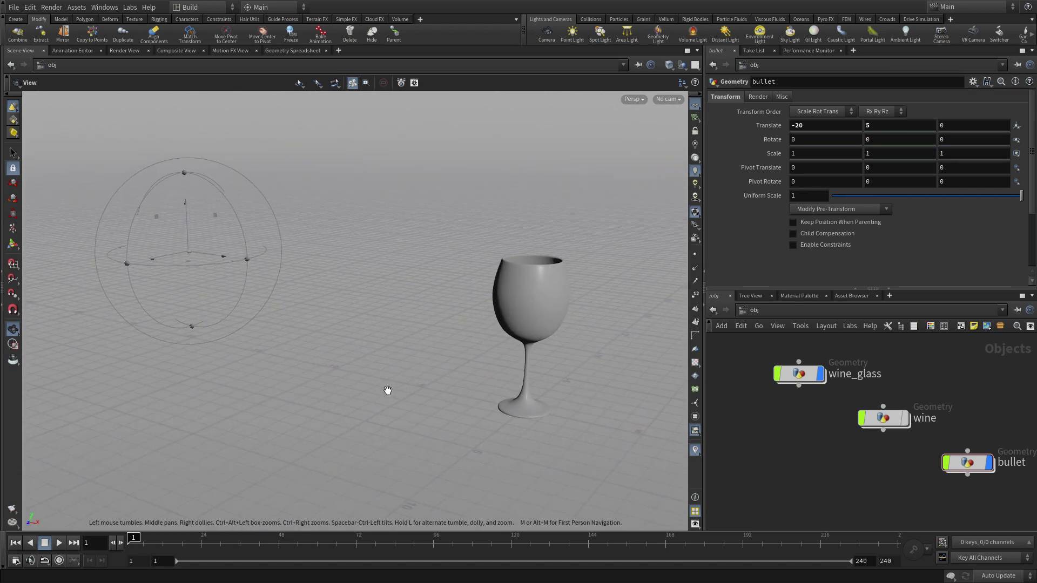